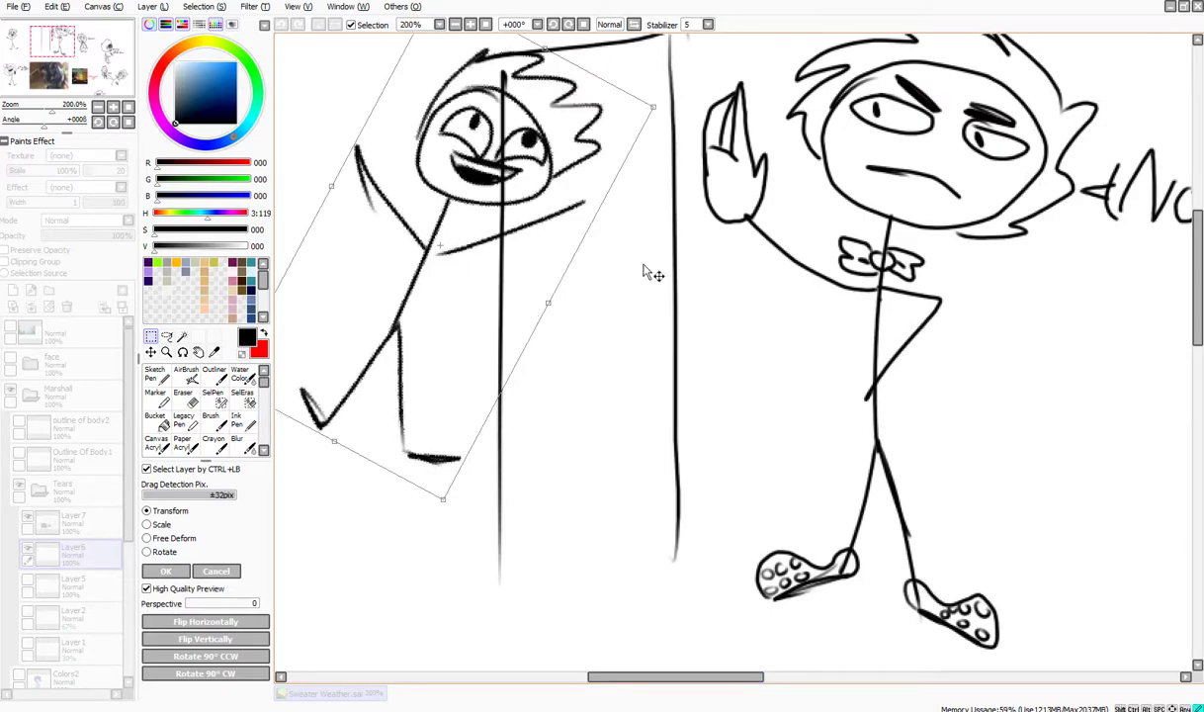
drag(621, 259, 390, 194)
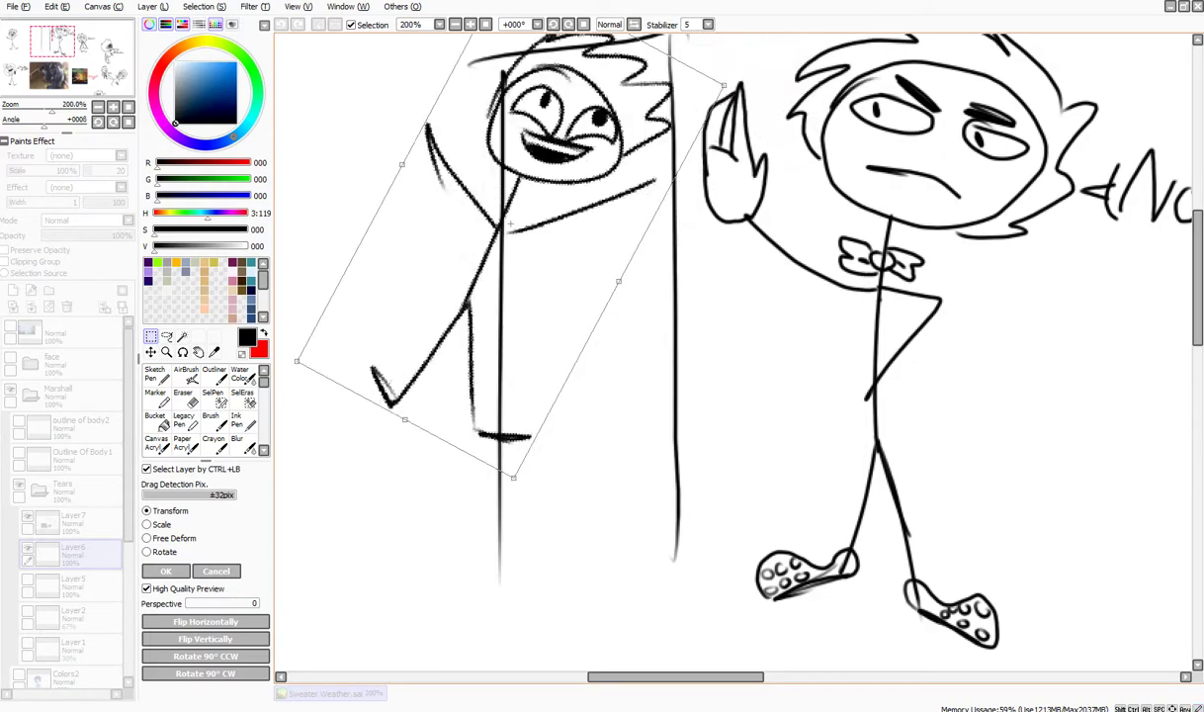
scroll(832, 146, down, 2)
scroll(862, 148, up, 3)
scroll(791, 215, down, 4)
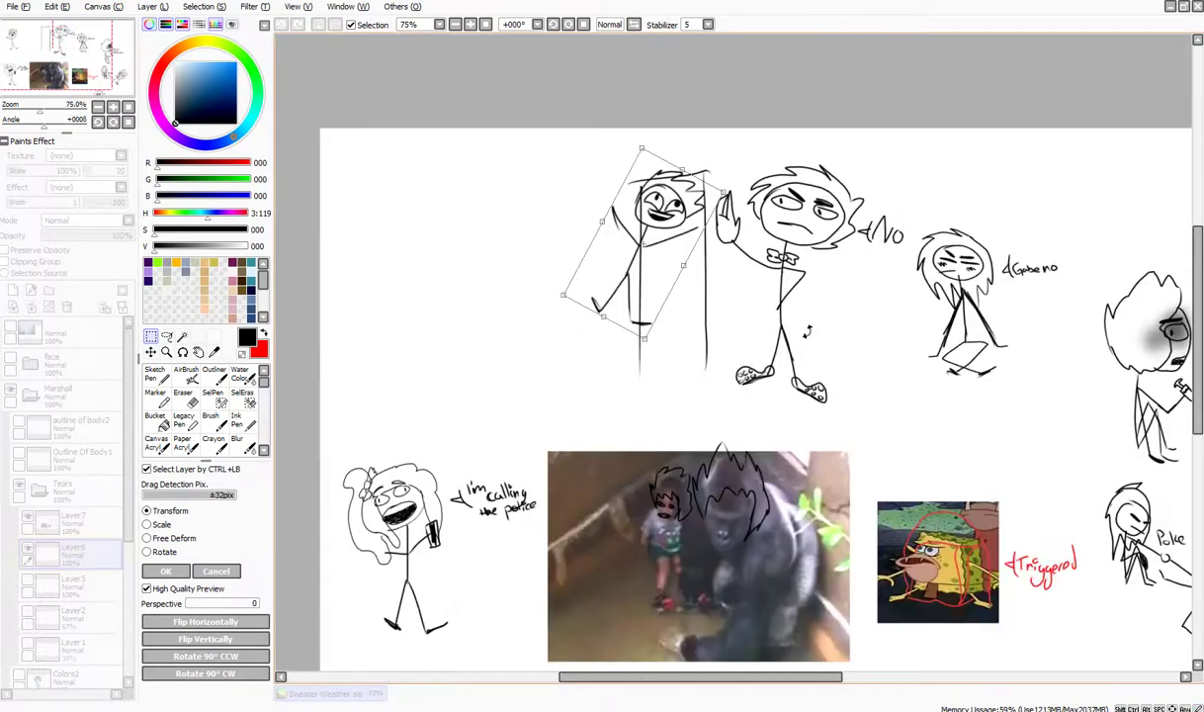
scroll(807, 327, up, 4)
scroll(704, 201, down, 2)
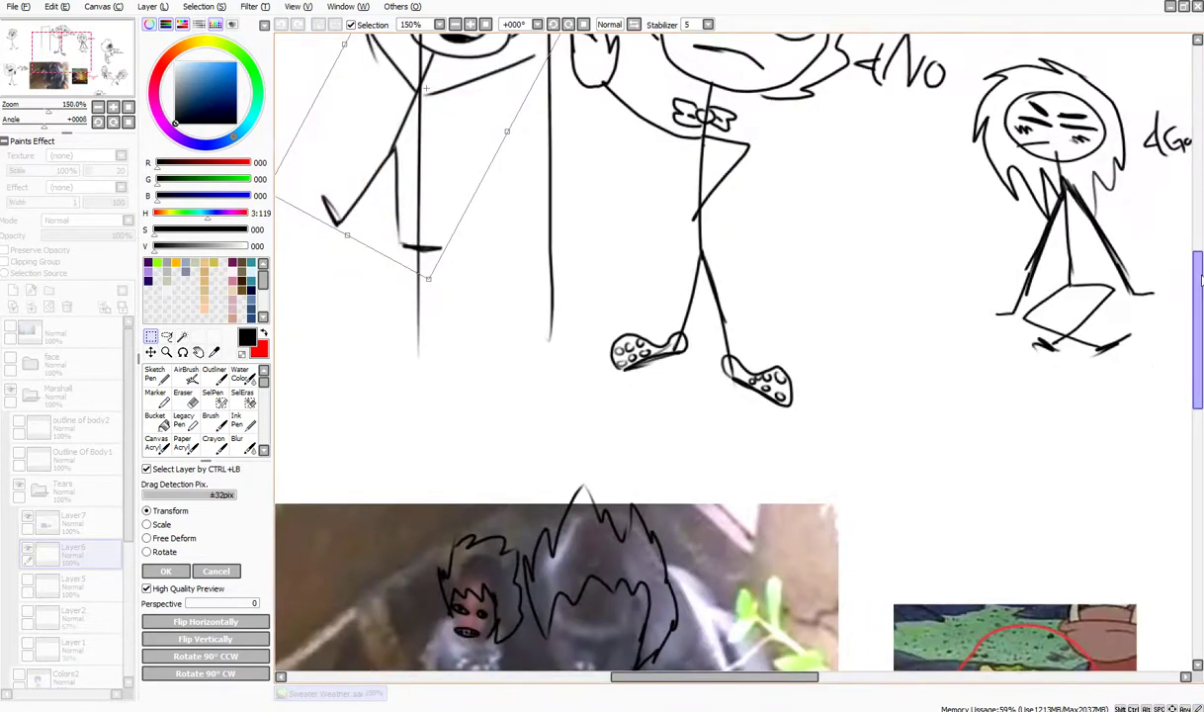
drag(1198, 275, 1198, 235)
scroll(927, 198, up, 2)
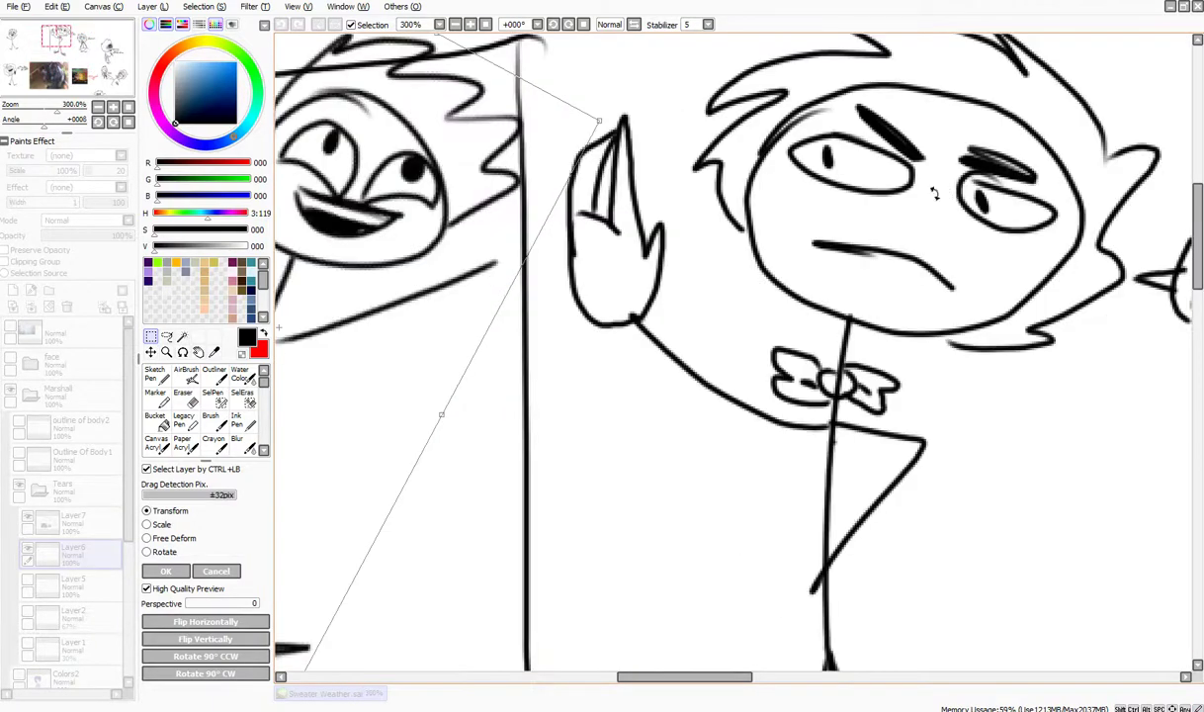
scroll(918, 186, down, 1)
mouse_move(599, 240)
mouse_down()
mouse_move(737, 261)
mouse_move(544, 69)
mouse_move(690, 500)
mouse_move(57, 233)
mouse_move(634, 341)
mouse_move(653, 258)
mouse_move(712, 231)
mouse_move(623, 276)
mouse_move(549, 396)
mouse_move(457, 313)
mouse_up()
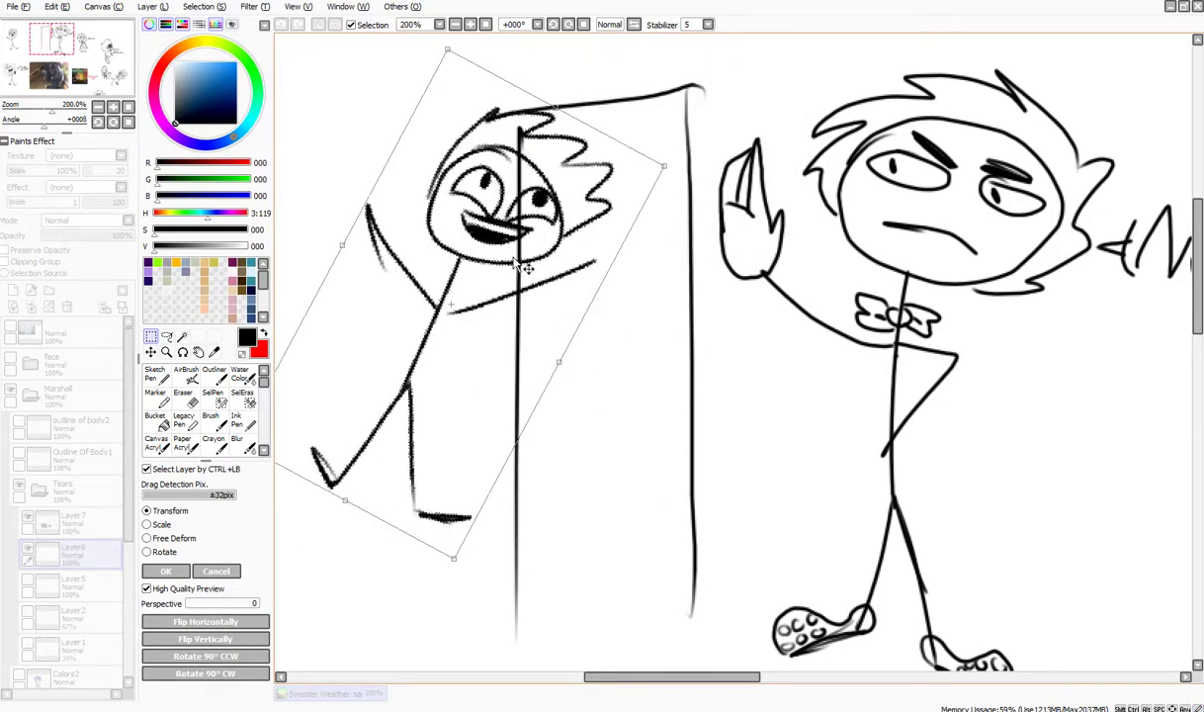
mouse_move(526, 266)
mouse_down()
mouse_move(877, 239)
mouse_move(881, 293)
mouse_move(852, 202)
mouse_move(669, 250)
mouse_move(542, 341)
mouse_move(669, 231)
mouse_move(605, 226)
mouse_move(635, 316)
mouse_move(774, 472)
mouse_move(763, 384)
mouse_move(551, 447)
mouse_up()
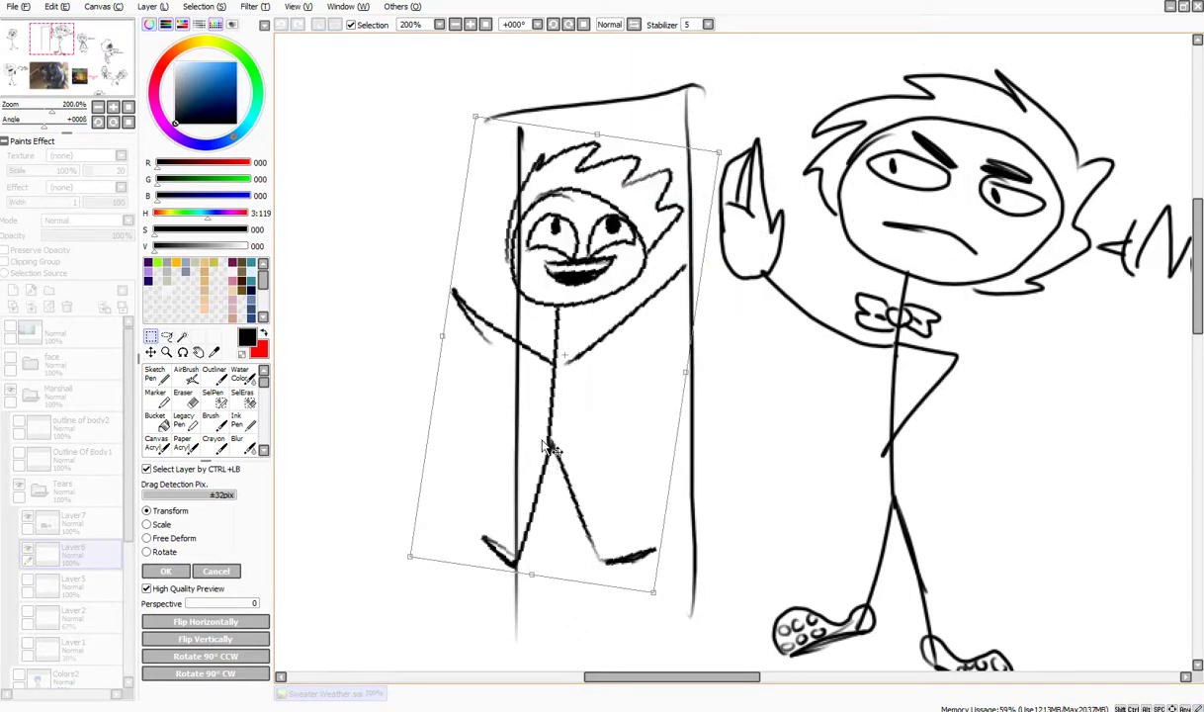
drag(744, 478, 605, 682)
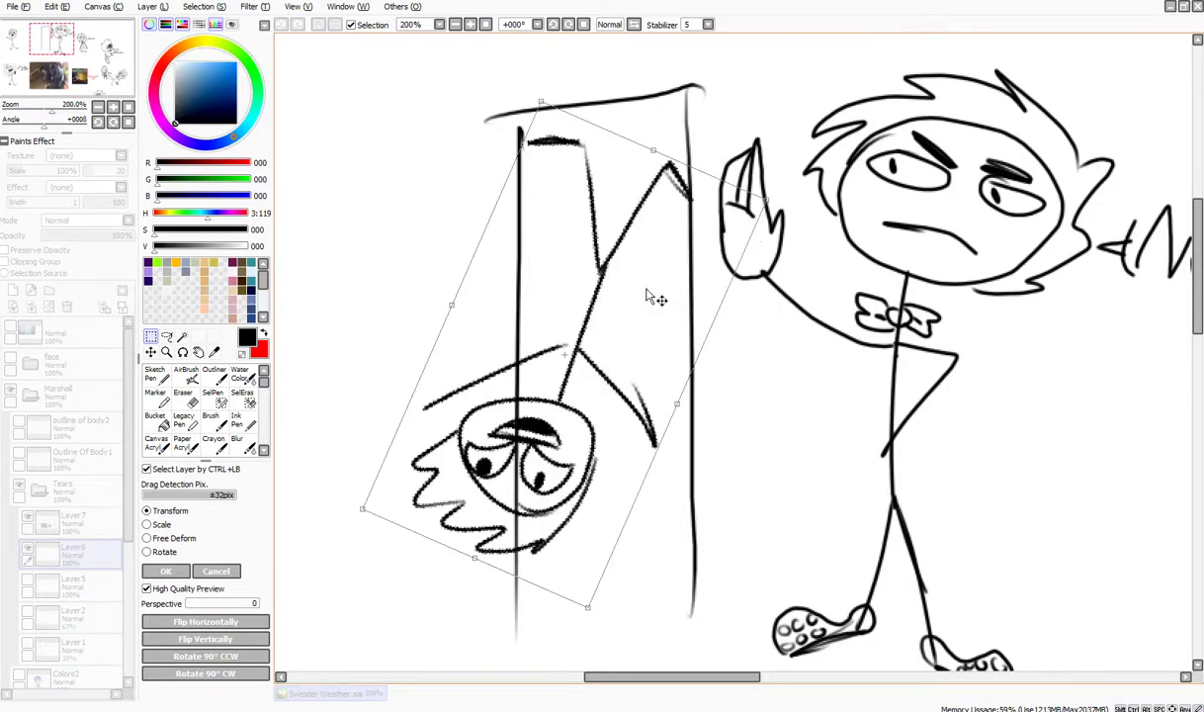
drag(635, 316, 389, 501)
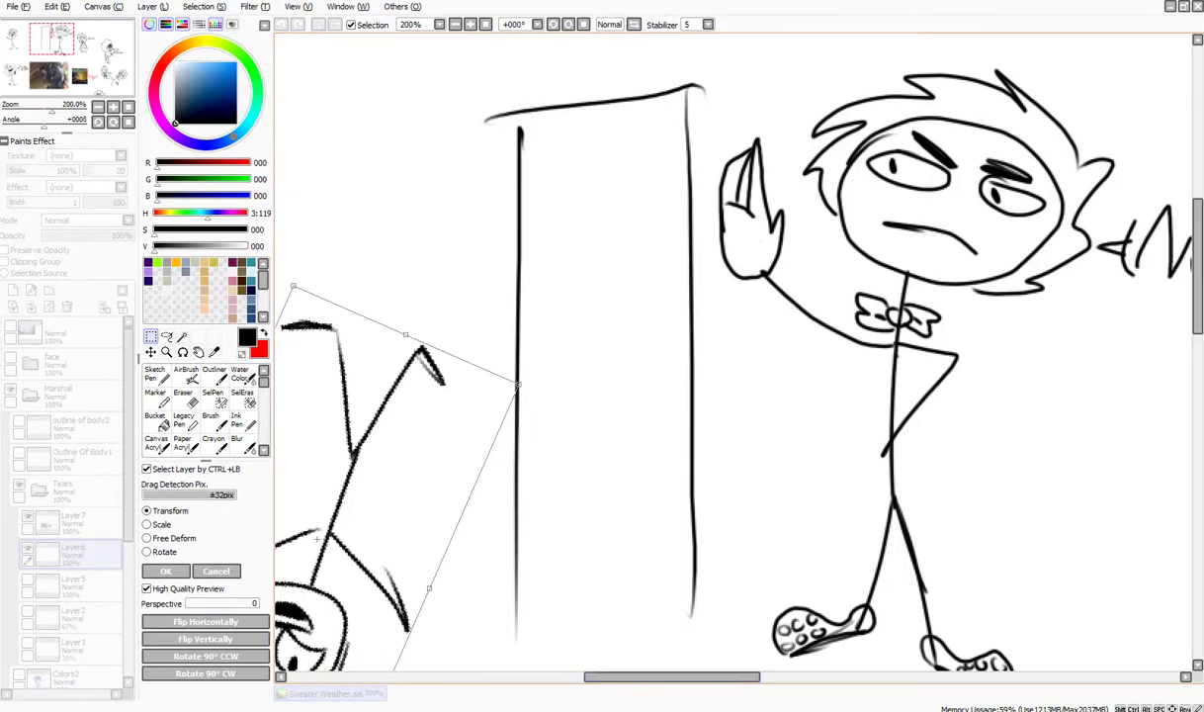
drag(332, 430, 20, 10)
click(211, 571)
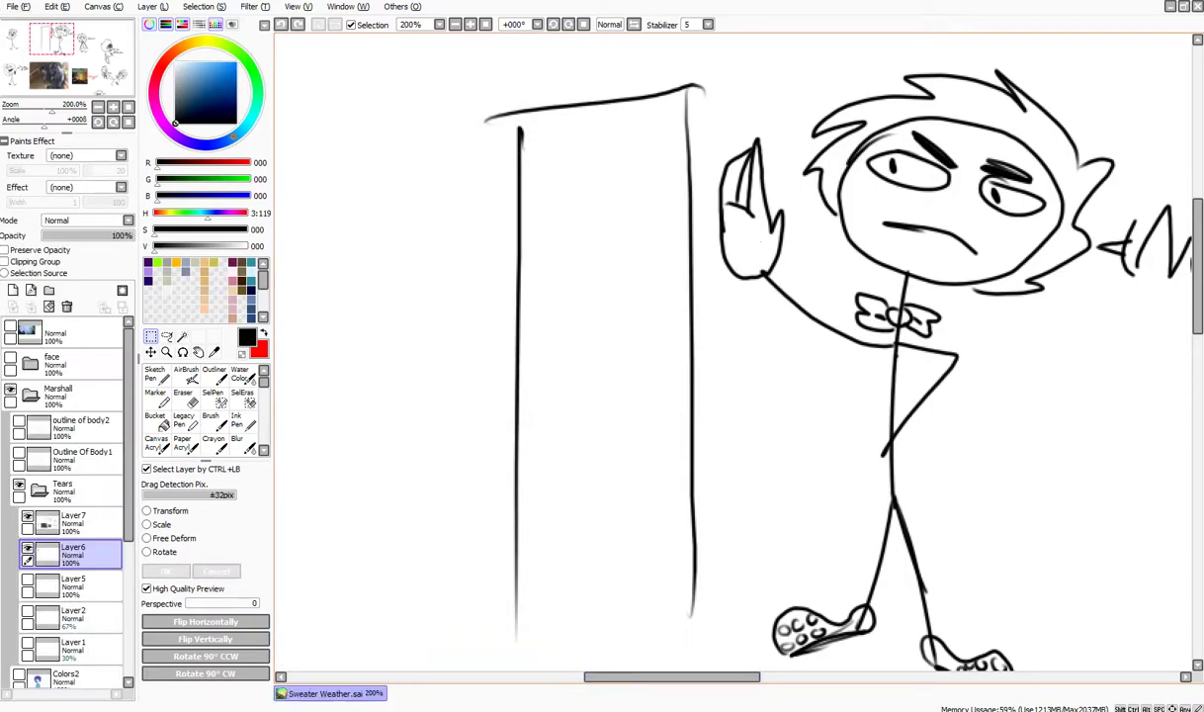
Examine the crouching "Gabeno" stick figure up close, from its face and hair to its crossed legs.
drag(760, 684, 914, 684)
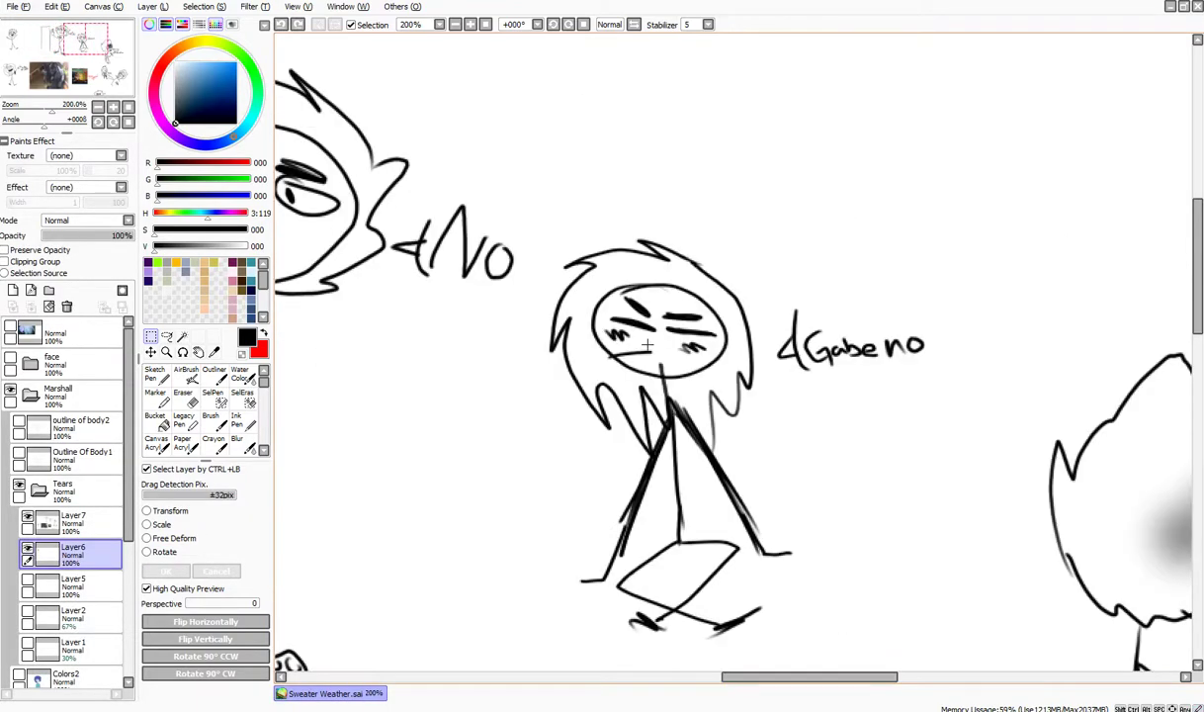
scroll(690, 372, up, 3)
scroll(690, 372, down, 3)
scroll(519, 303, up, 5)
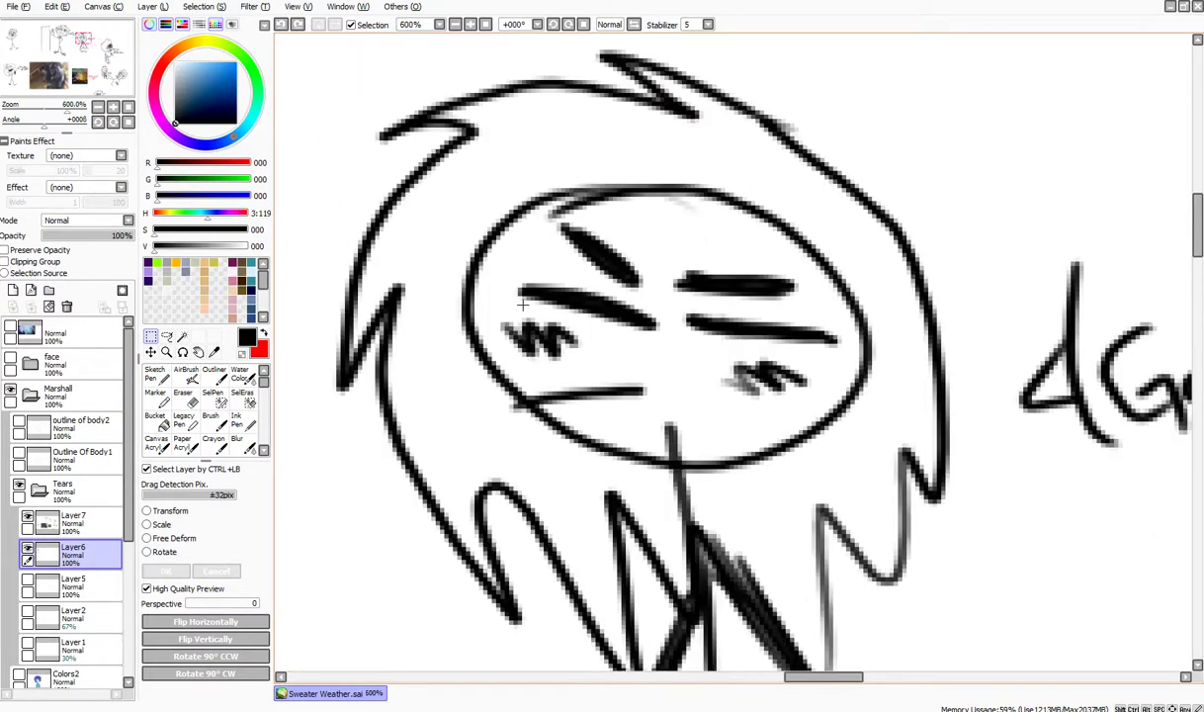
scroll(524, 315, down, 2)
scroll(525, 313, down, 3)
scroll(525, 312, up, 3)
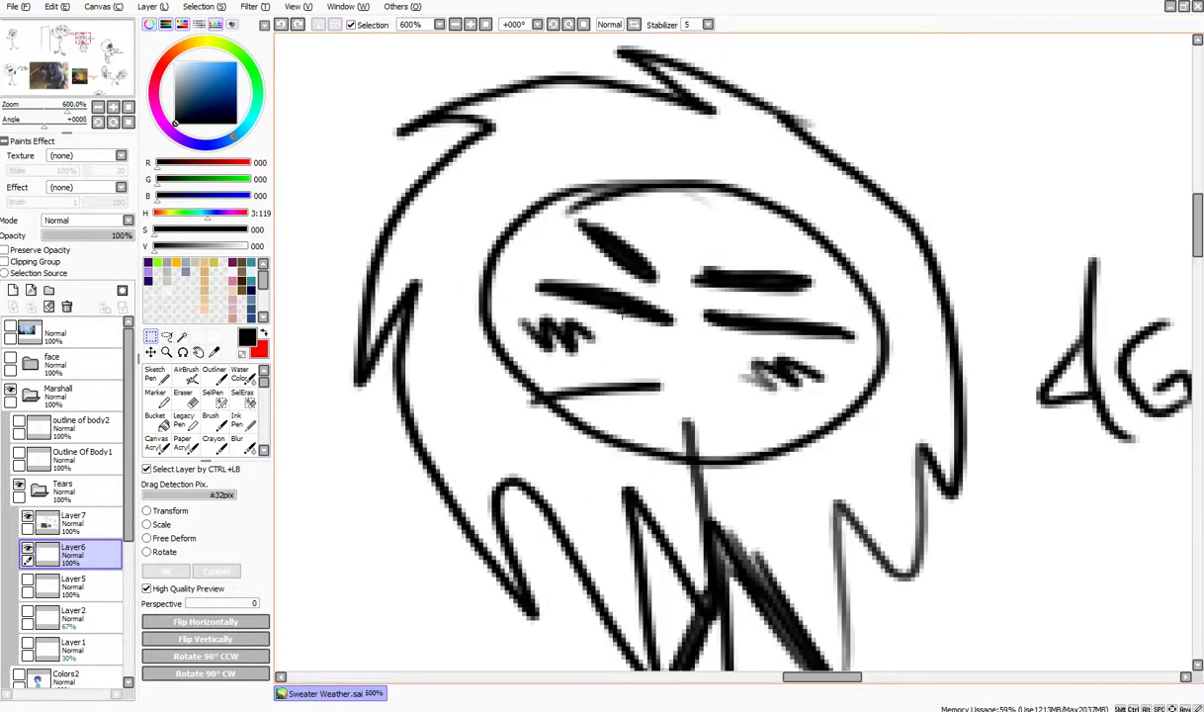
scroll(632, 292, down, 3)
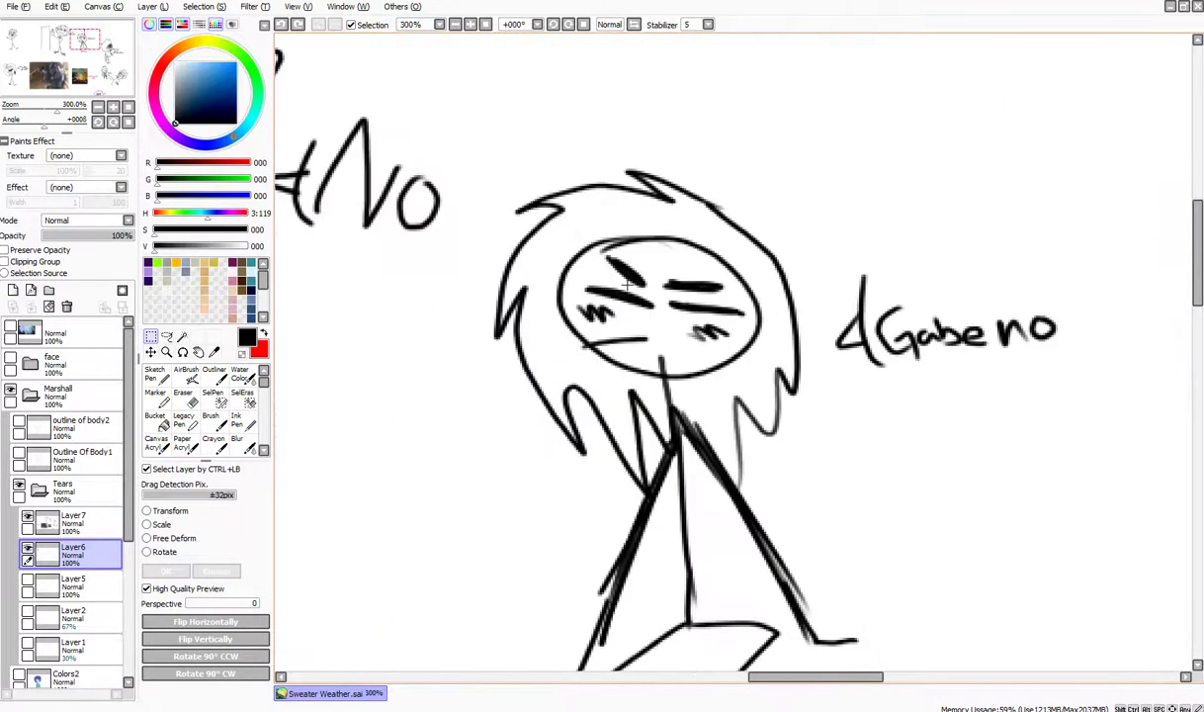
scroll(599, 396, up, 2)
scroll(599, 396, down, 2)
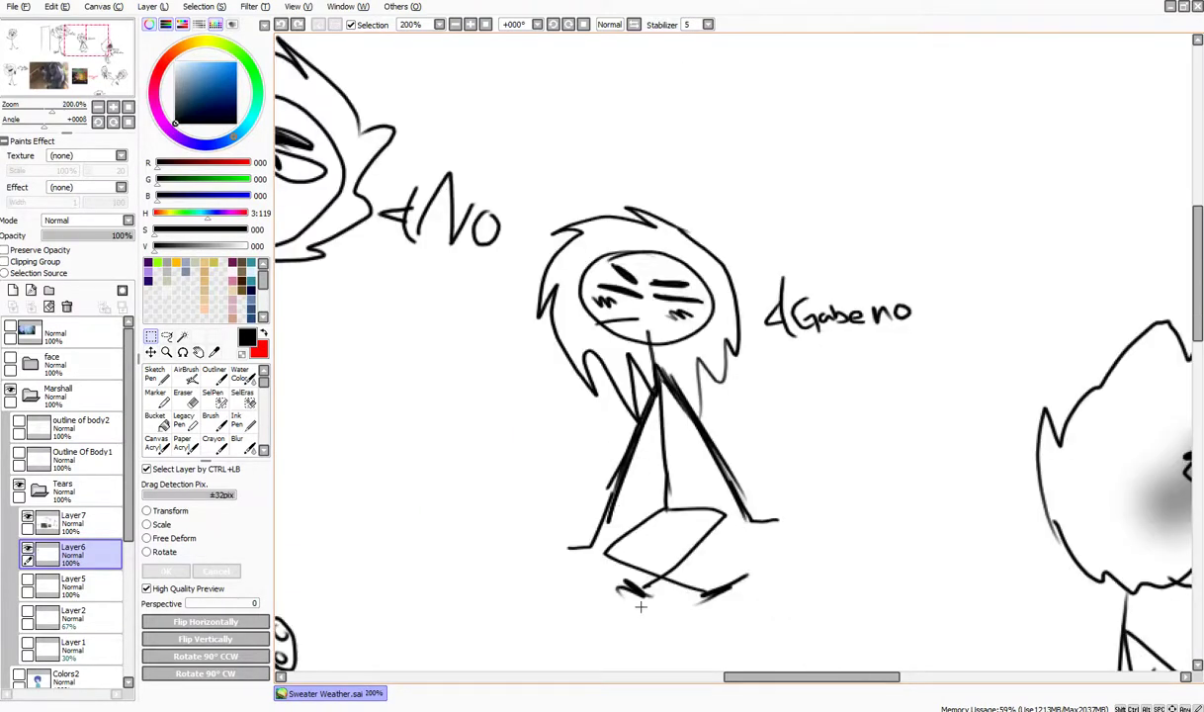
scroll(641, 607, up, 2)
scroll(652, 554, down, 2)
scroll(686, 493, up, 2)
scroll(686, 492, down, 1)
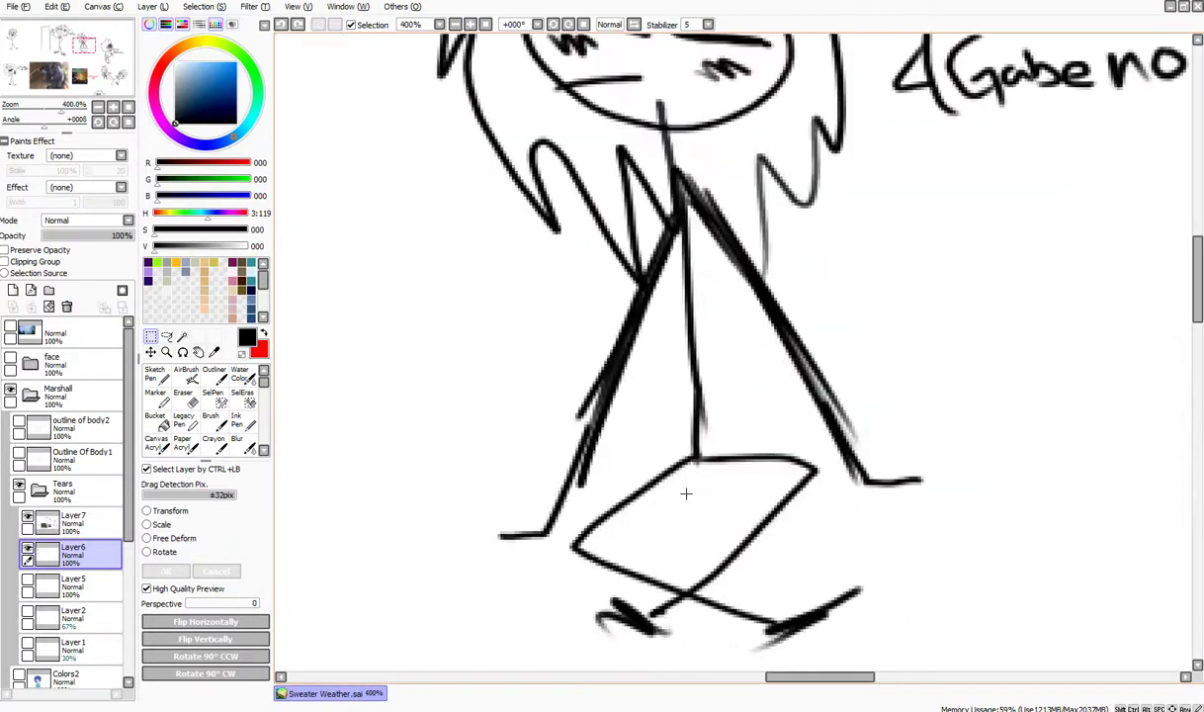
drag(1199, 269, 1198, 293)
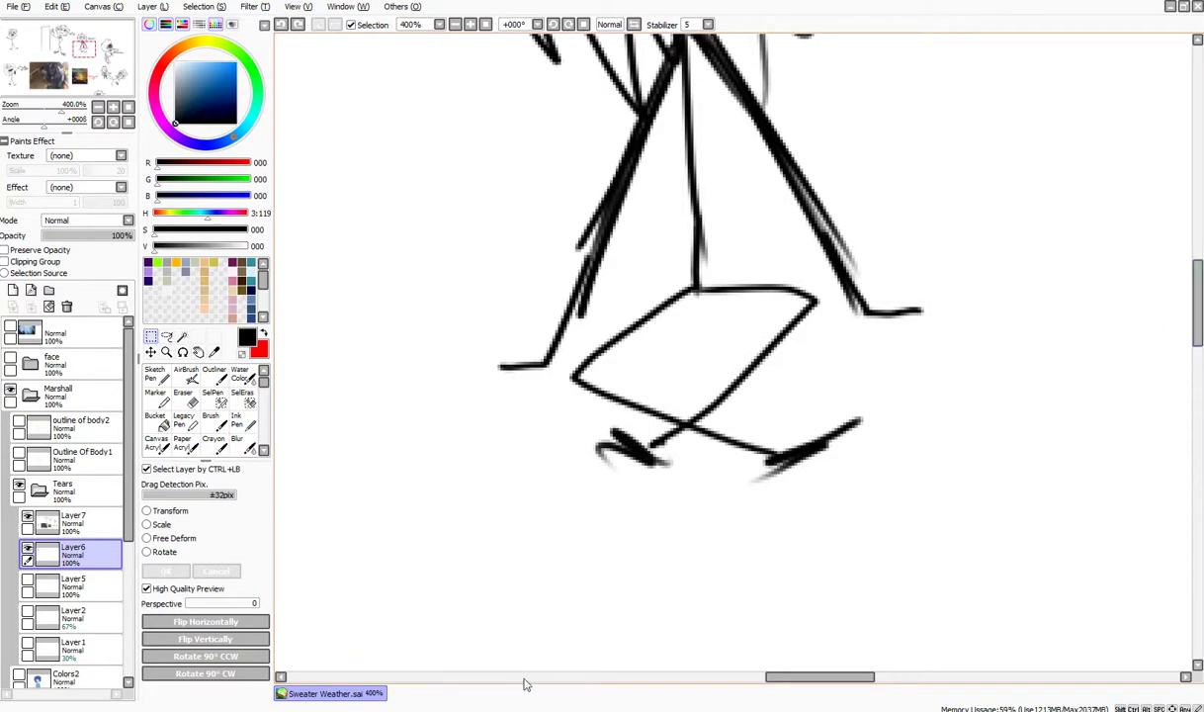
Inspect the "No" figure's spotted shoes and the figure holding a syringe with its caption.
mouse_move(811, 679)
mouse_down()
mouse_move(742, 680)
mouse_move(770, 687)
mouse_up()
scroll(773, 693, right, 4)
scroll(766, 685, left, 1)
scroll(744, 693, left, 2)
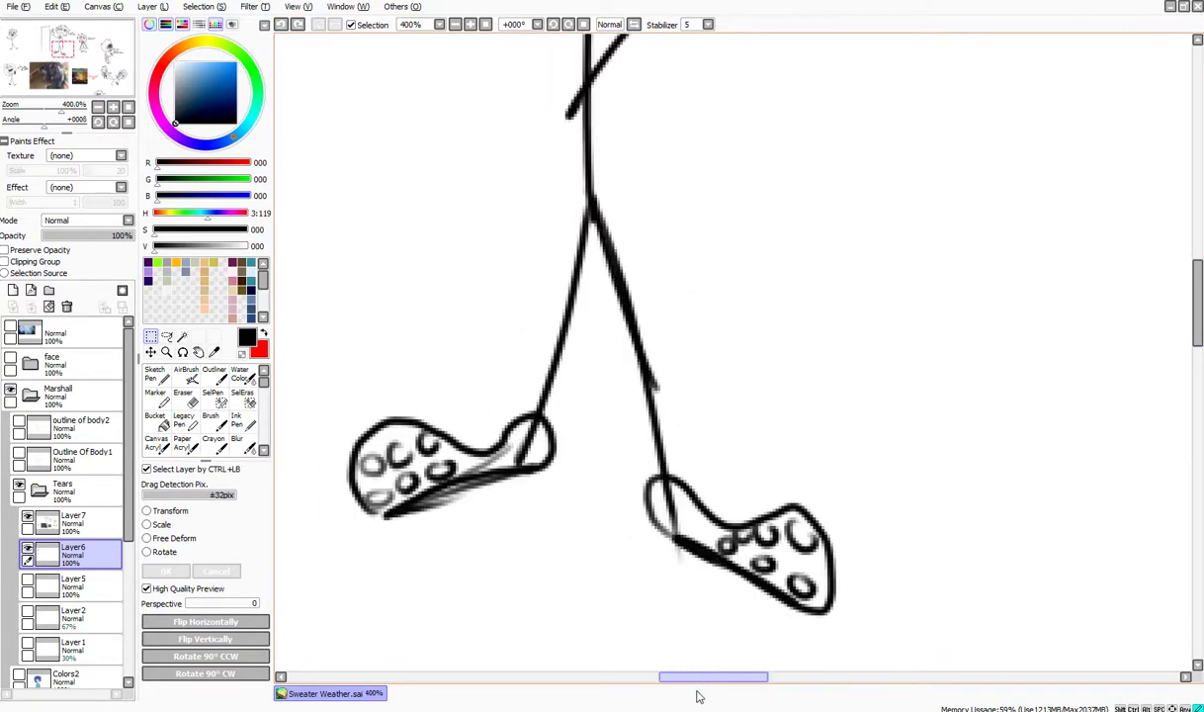
scroll(588, 498, down, 2)
scroll(579, 500, up, 1)
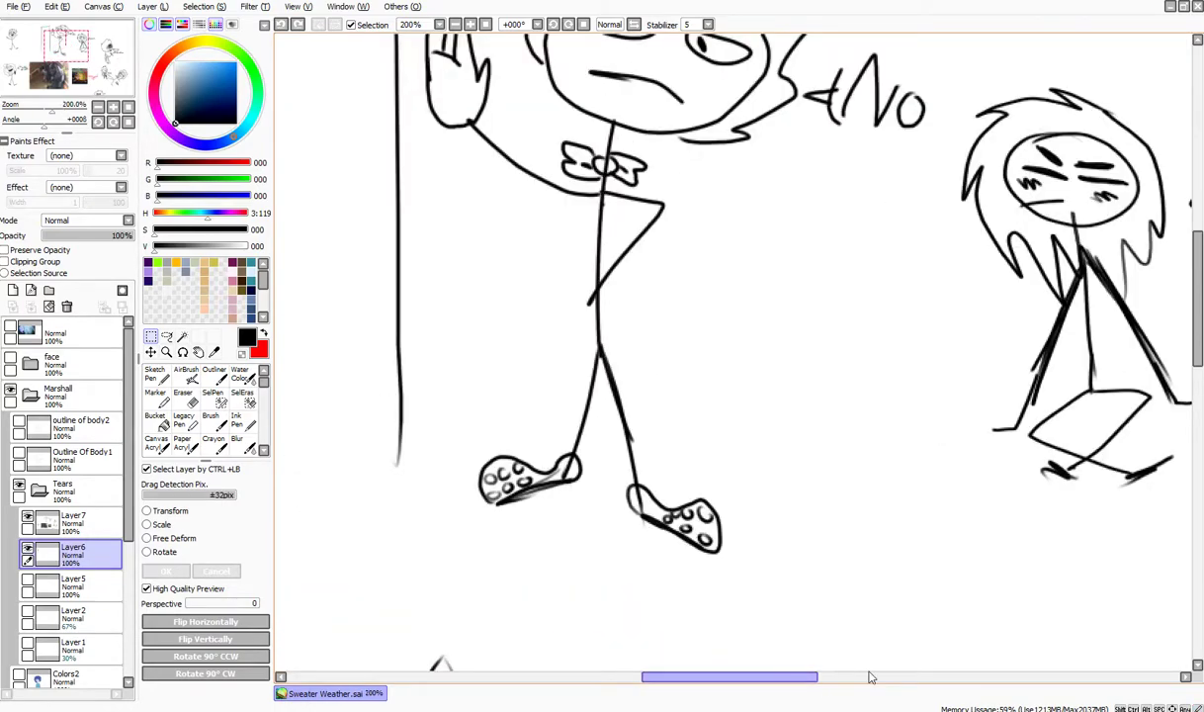
scroll(919, 680, right, 2)
scroll(969, 676, right, 3)
scroll(1168, 329, down, 2)
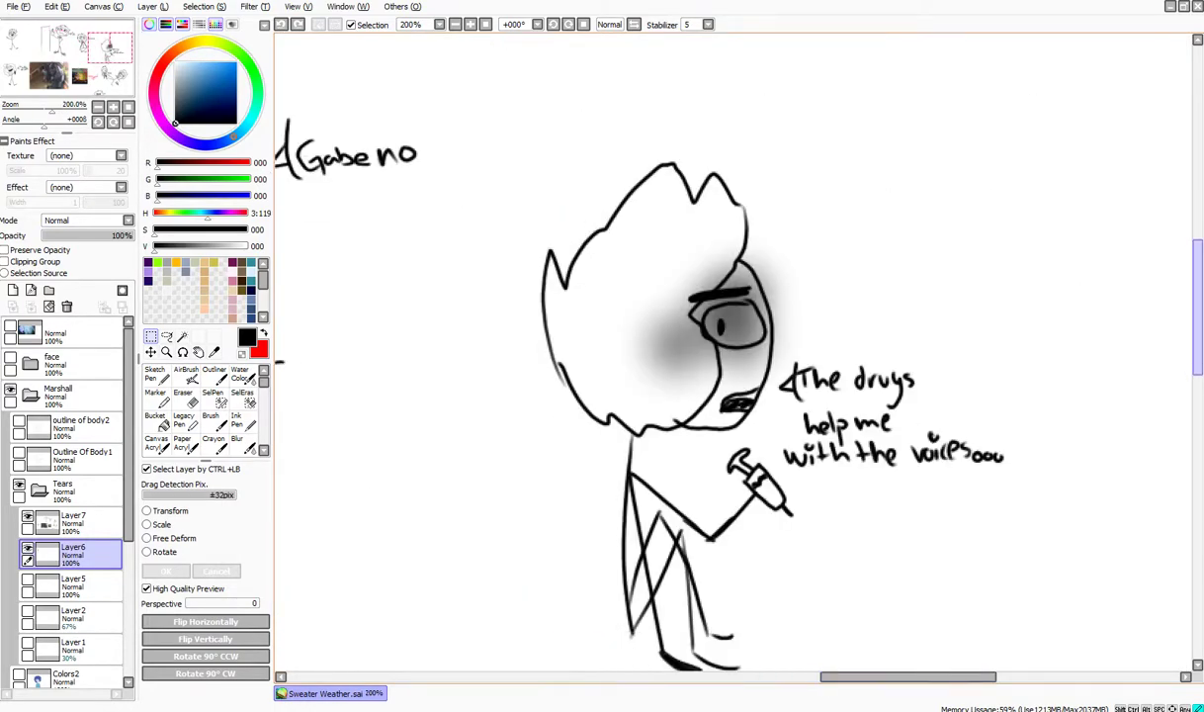
scroll(866, 342, up, 1)
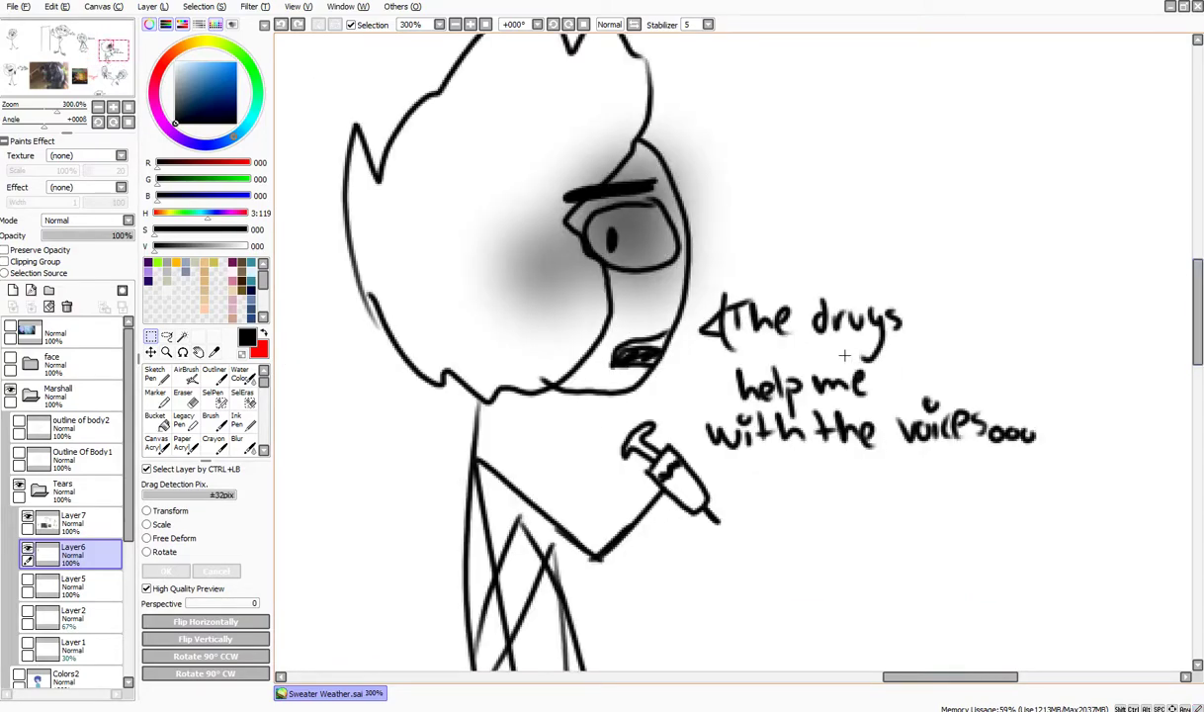
scroll(868, 412, up, 2)
scroll(835, 407, down, 2)
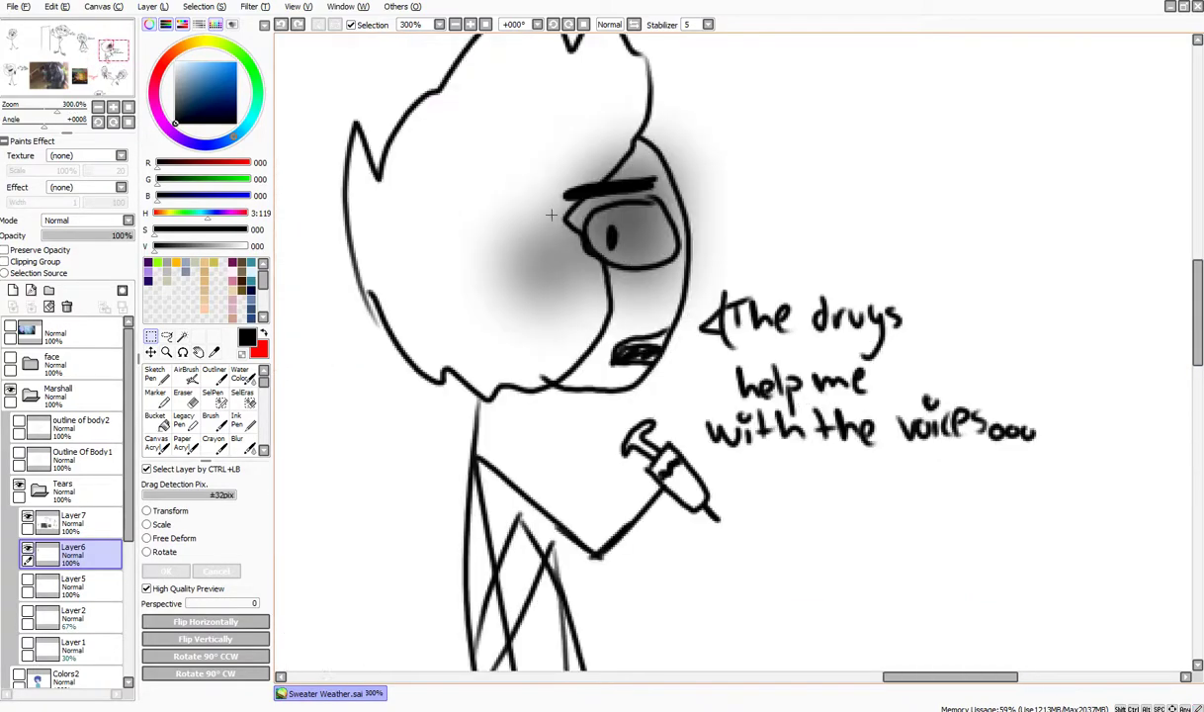
scroll(593, 170, up, 1)
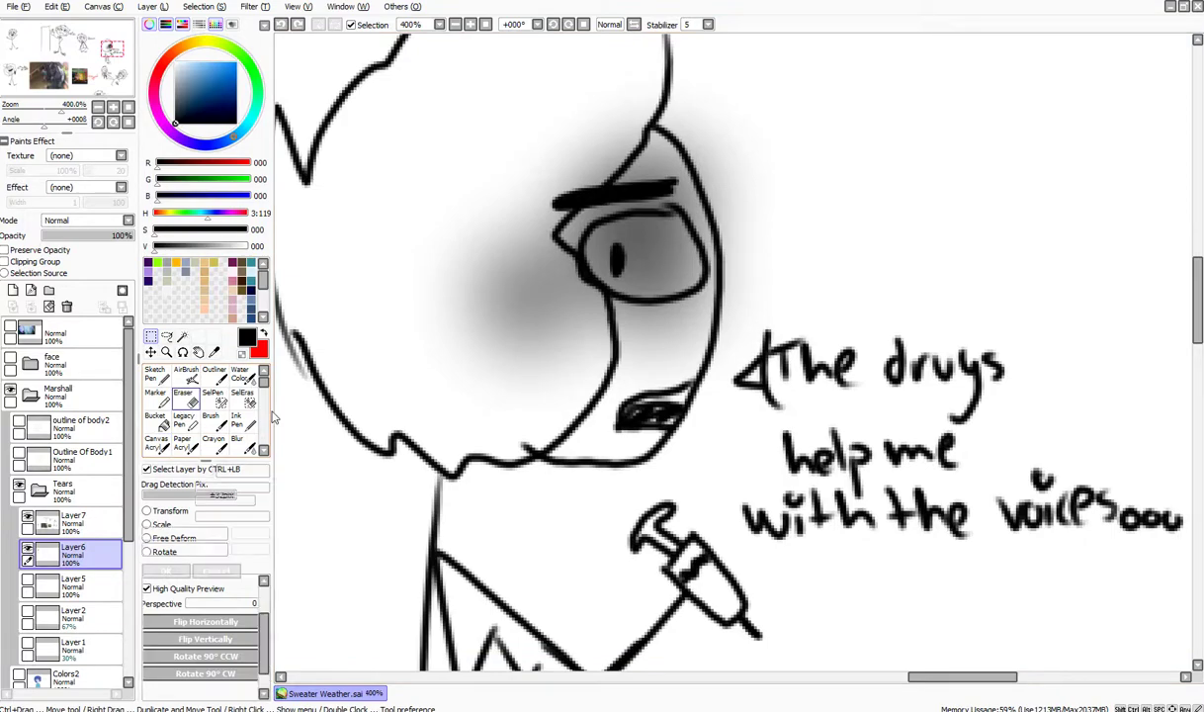
Try a freehand scribble across the syringe figure's face with the Ink Pen in red, and undo the stroke.
click(184, 399)
key(x)
click(243, 420)
mouse_move(914, 109)
mouse_down()
mouse_move(623, 174)
mouse_move(637, 327)
mouse_move(687, 506)
mouse_move(919, 210)
mouse_move(541, 74)
mouse_up()
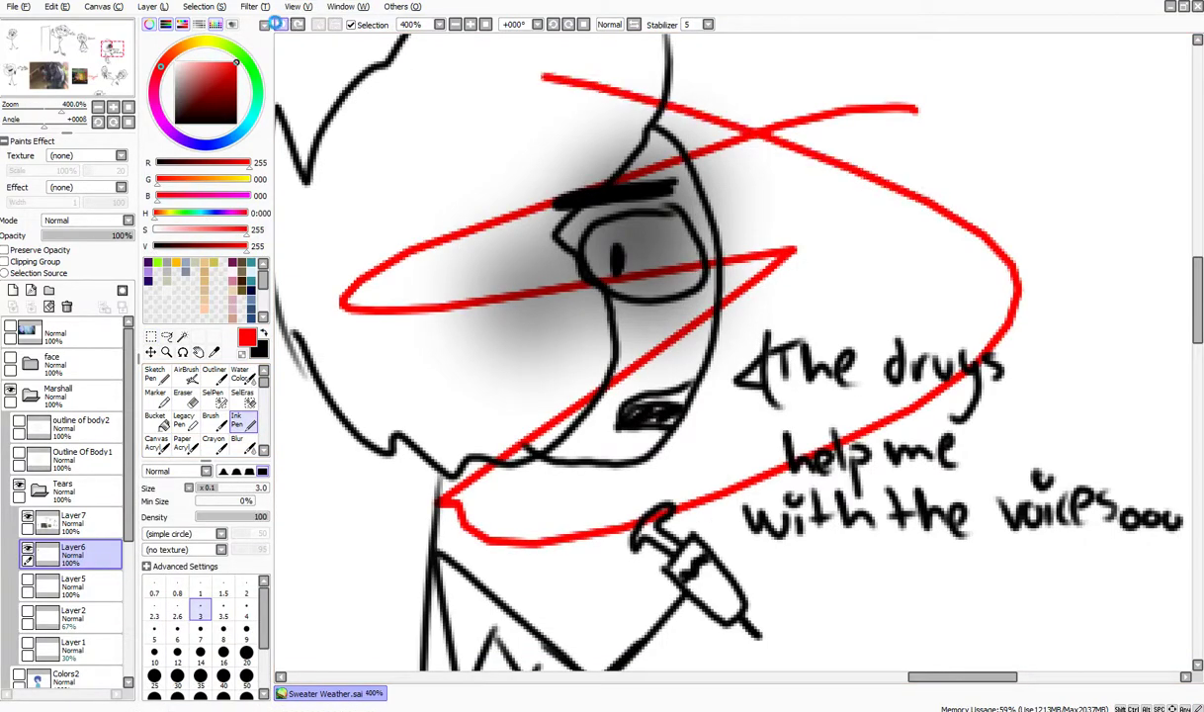
key(ctrl+z)
Examine the "Poke" scene below, including the lying figure's face and the small labelled box beside it.
drag(1195, 341, 1187, 416)
scroll(1135, 406, up, 3)
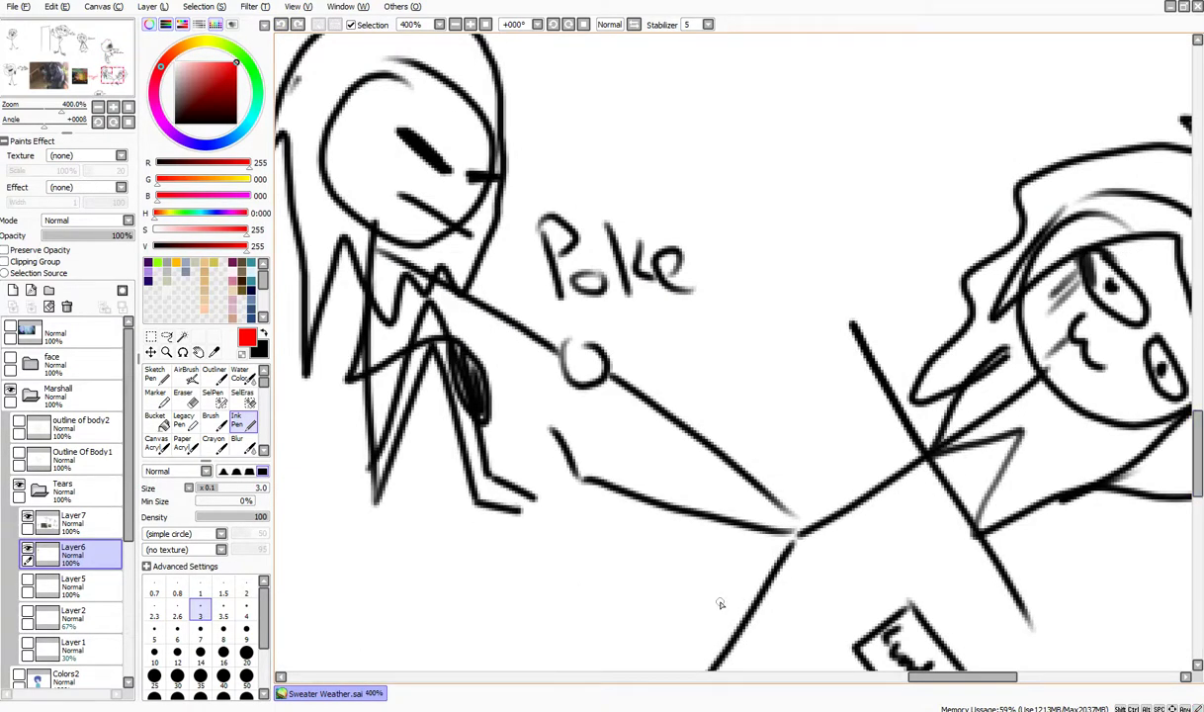
scroll(1141, 435, down, 5)
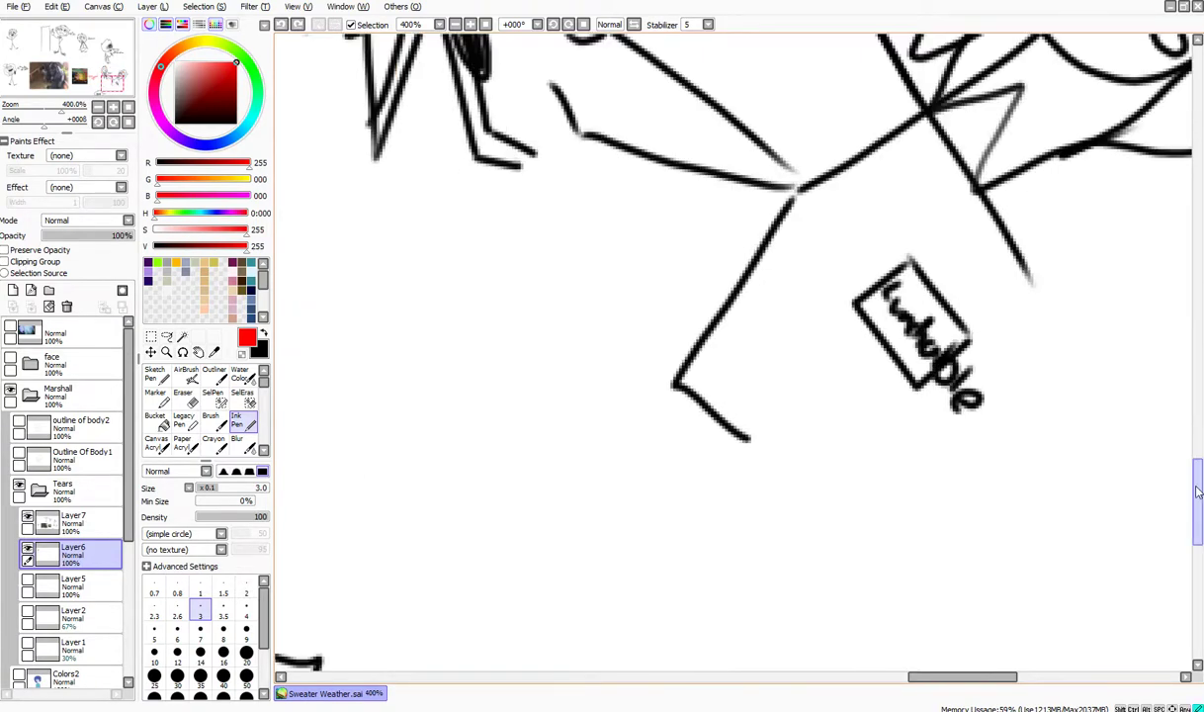
scroll(1141, 435, up, 6)
drag(1194, 441, 1194, 445)
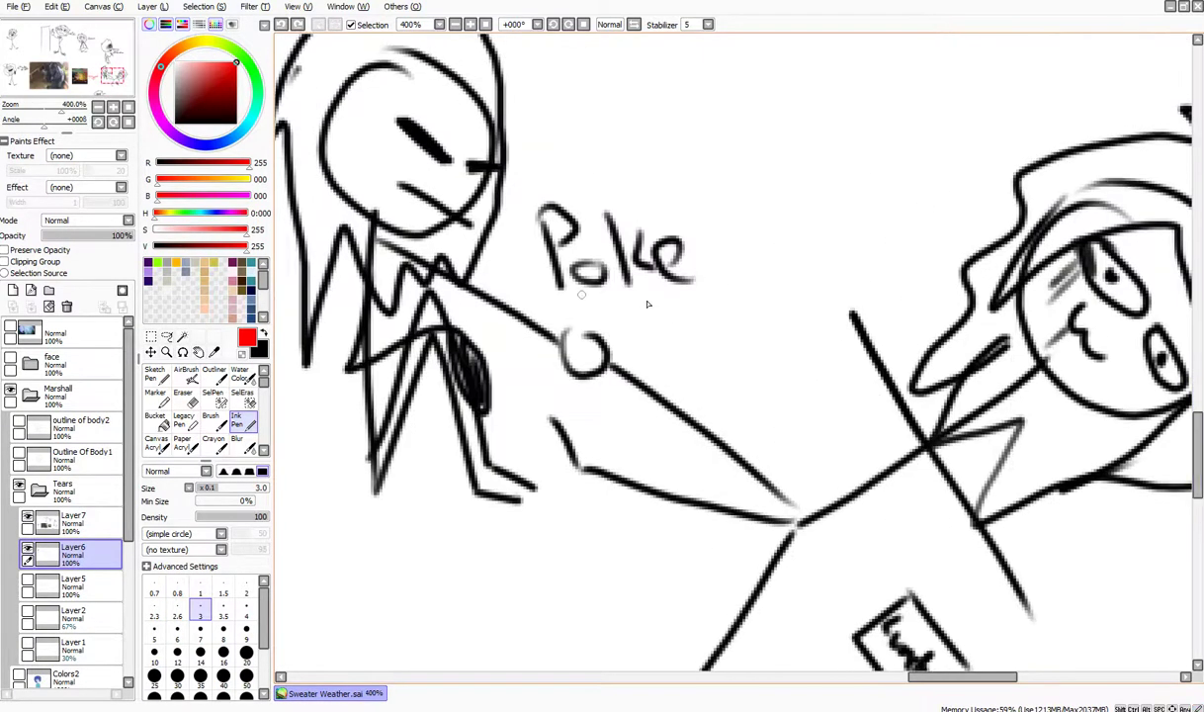
scroll(796, 307, down, 2)
scroll(826, 296, up, 2)
scroll(826, 297, down, 2)
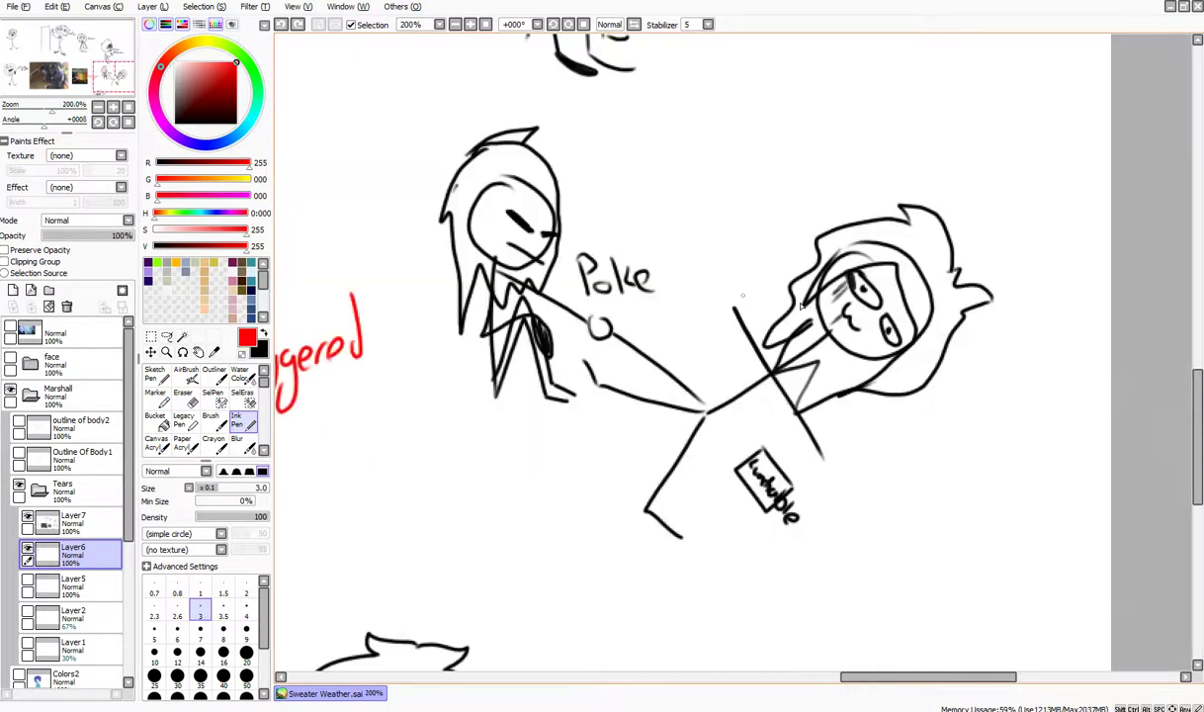
scroll(826, 297, up, 2)
scroll(801, 305, down, 1)
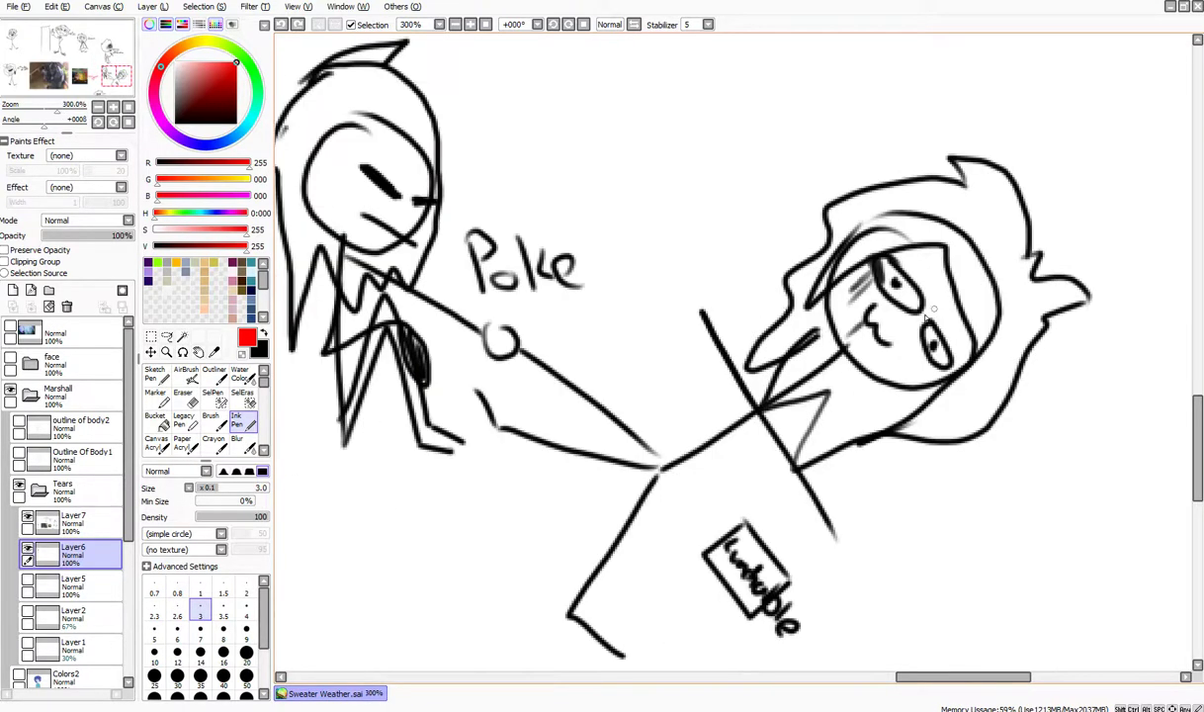
scroll(878, 307, up, 2)
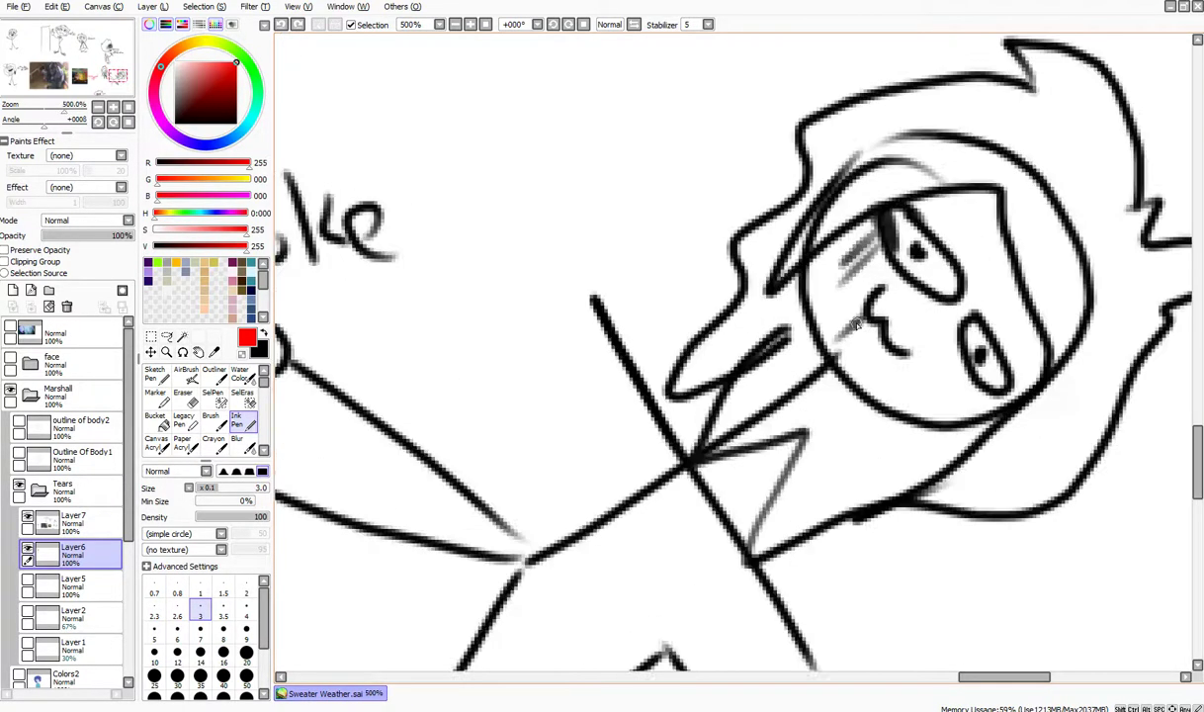
scroll(878, 308, down, 3)
drag(466, 205, 506, 228)
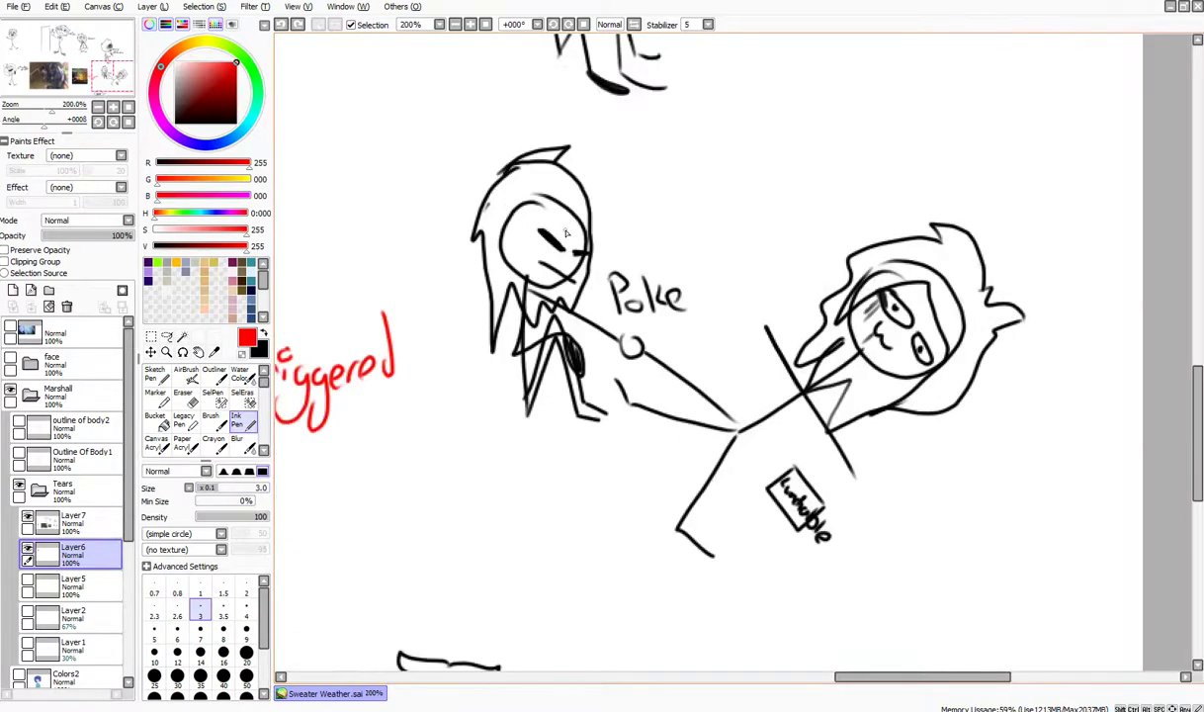
Inspect the poking figure's face up close and the lines reaching from it to the lying figure.
scroll(566, 233, up, 2)
scroll(564, 229, up, 2)
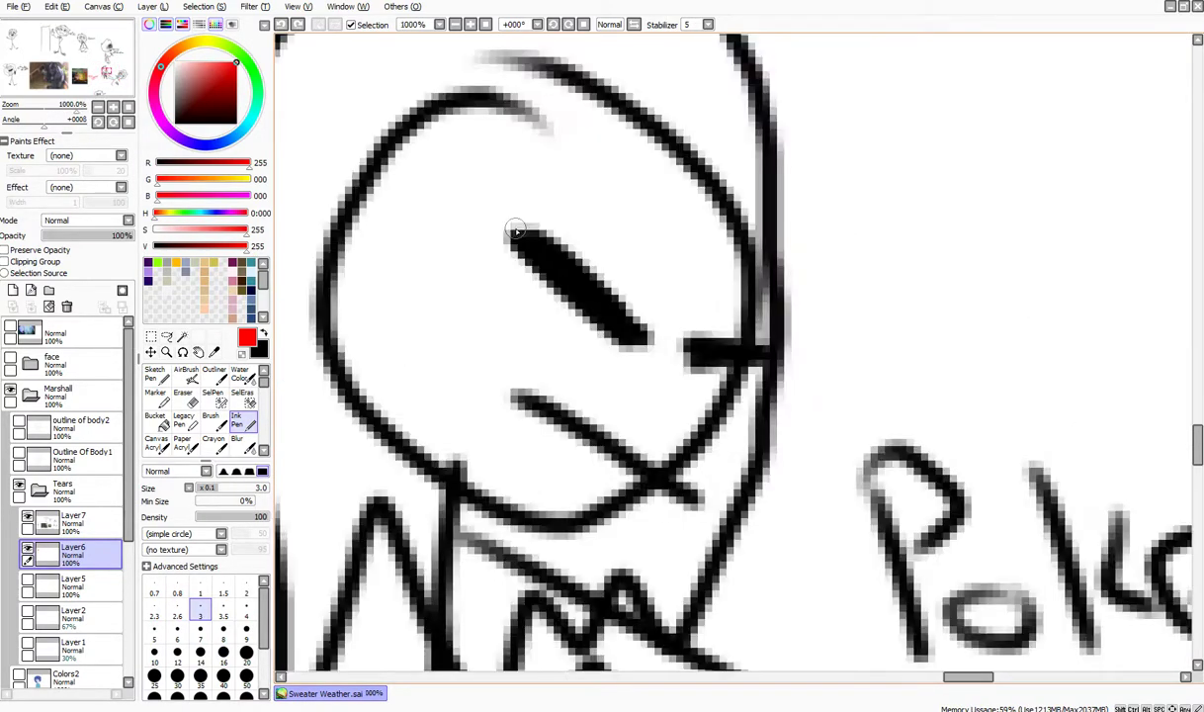
scroll(564, 230, down, 2)
scroll(564, 247, up, 2)
scroll(562, 295, down, 2)
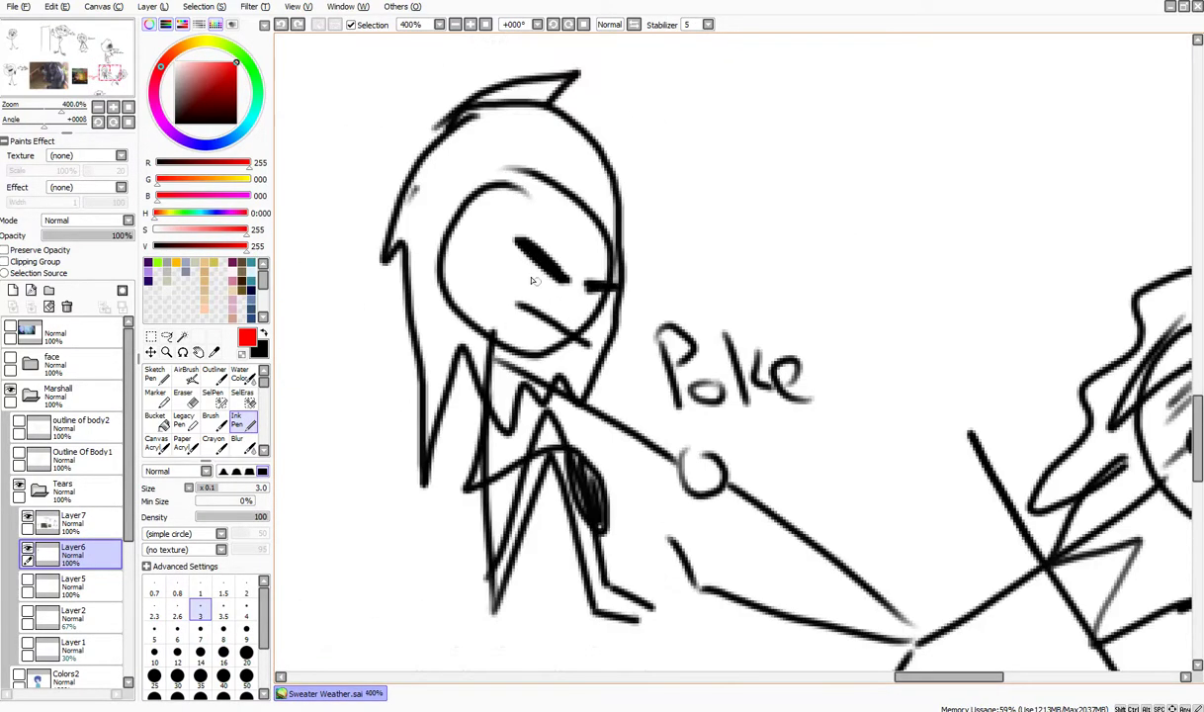
scroll(531, 281, up, 1)
scroll(529, 276, down, 3)
scroll(501, 238, up, 1)
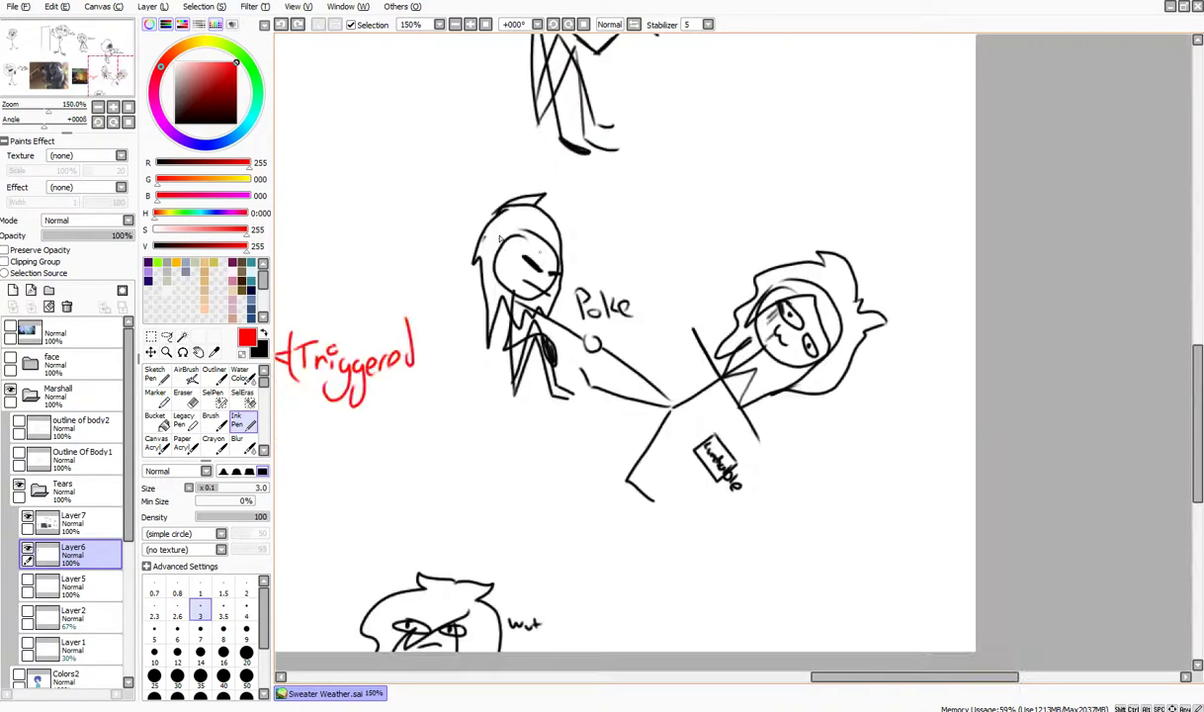
scroll(495, 296, up, 2)
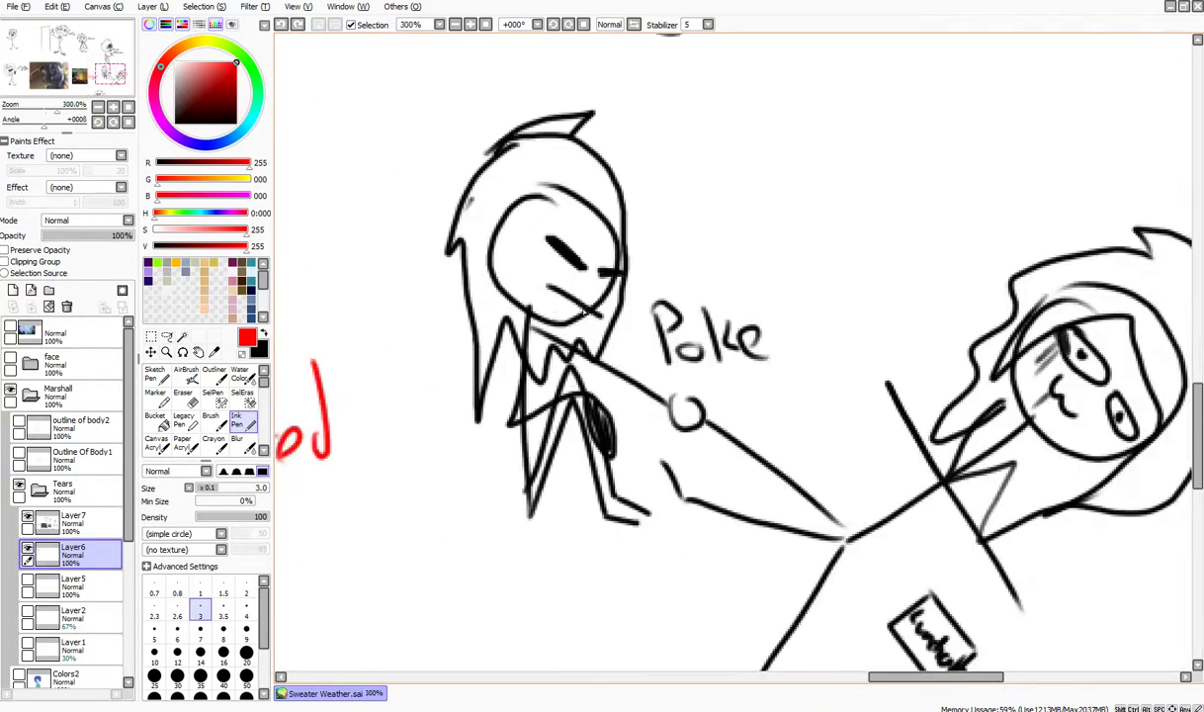
scroll(935, 518, up, 3)
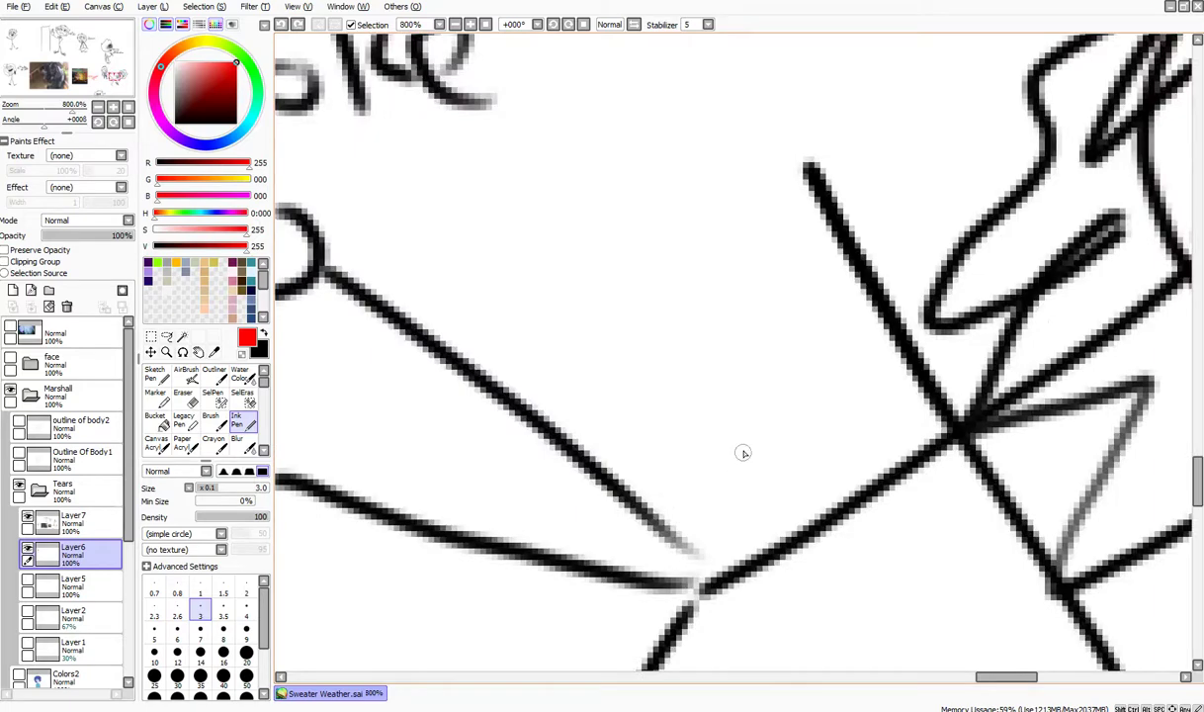
Try two short red strokes above the joint between the poking figure and the lying figure, and undo both.
scroll(744, 452, down, 3)
scroll(685, 430, up, 2)
drag(662, 401, 714, 443)
drag(710, 396, 749, 427)
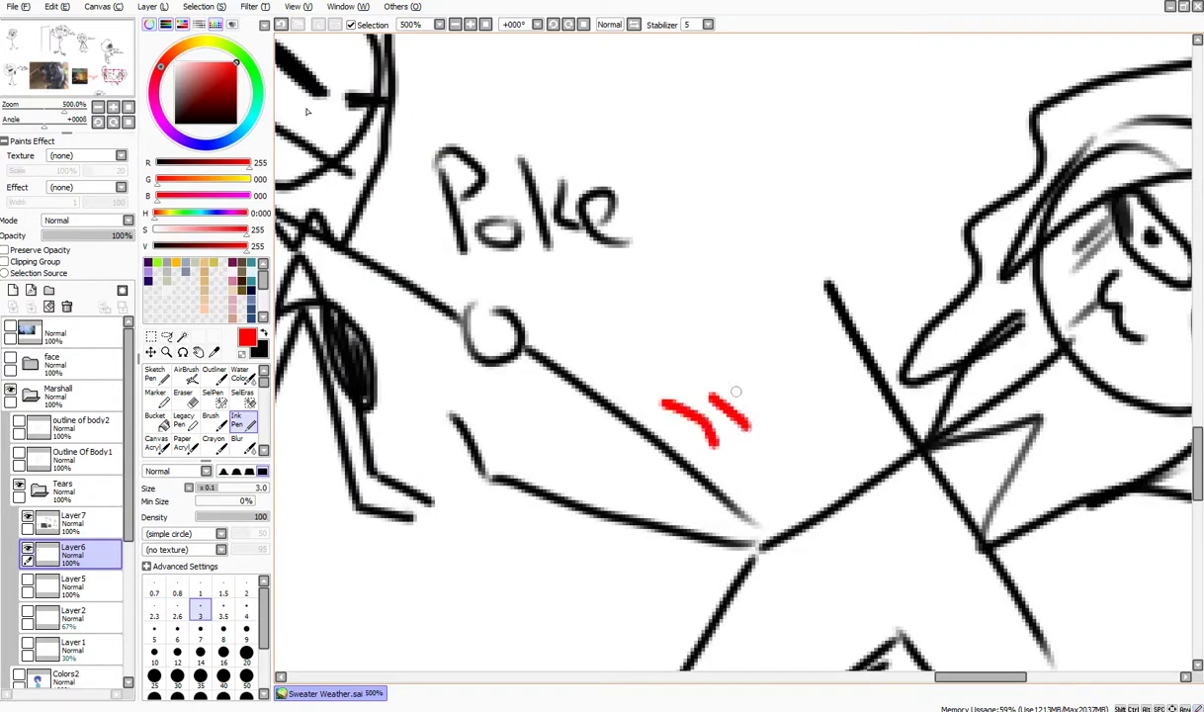
click(281, 25)
click(281, 25)
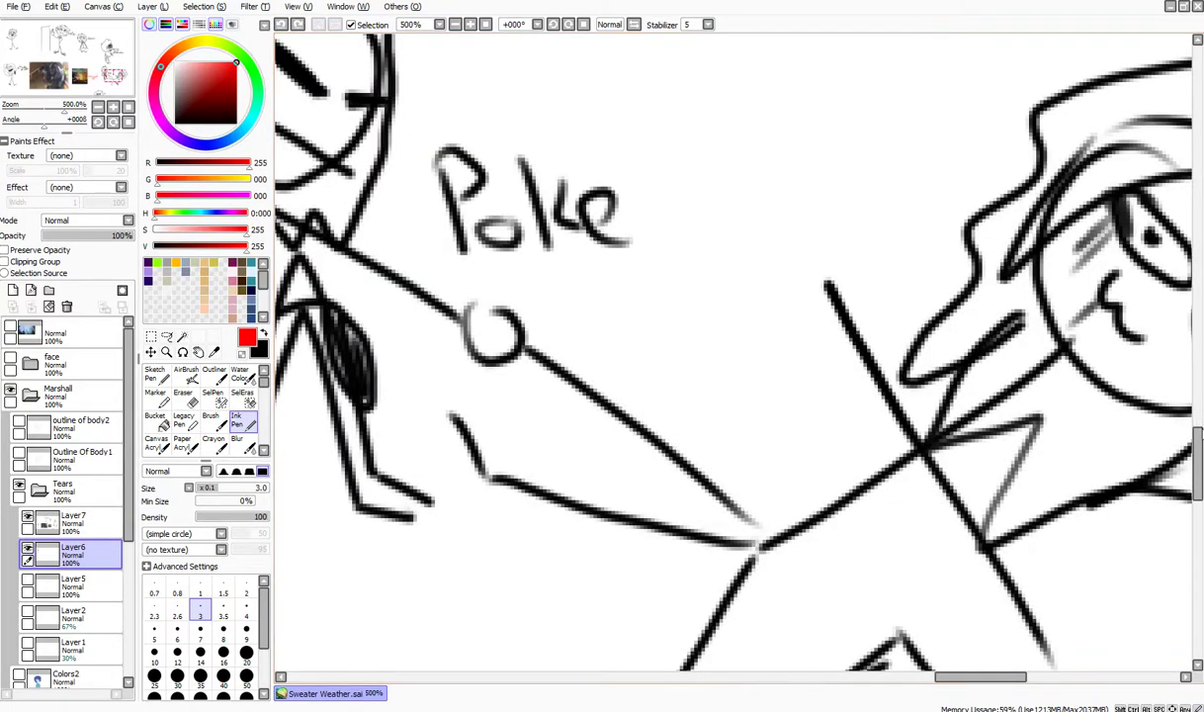
Examine the cartoon picture with the red outline drawn over it and the "Triggered" caption beside it.
scroll(732, 352, down, 1)
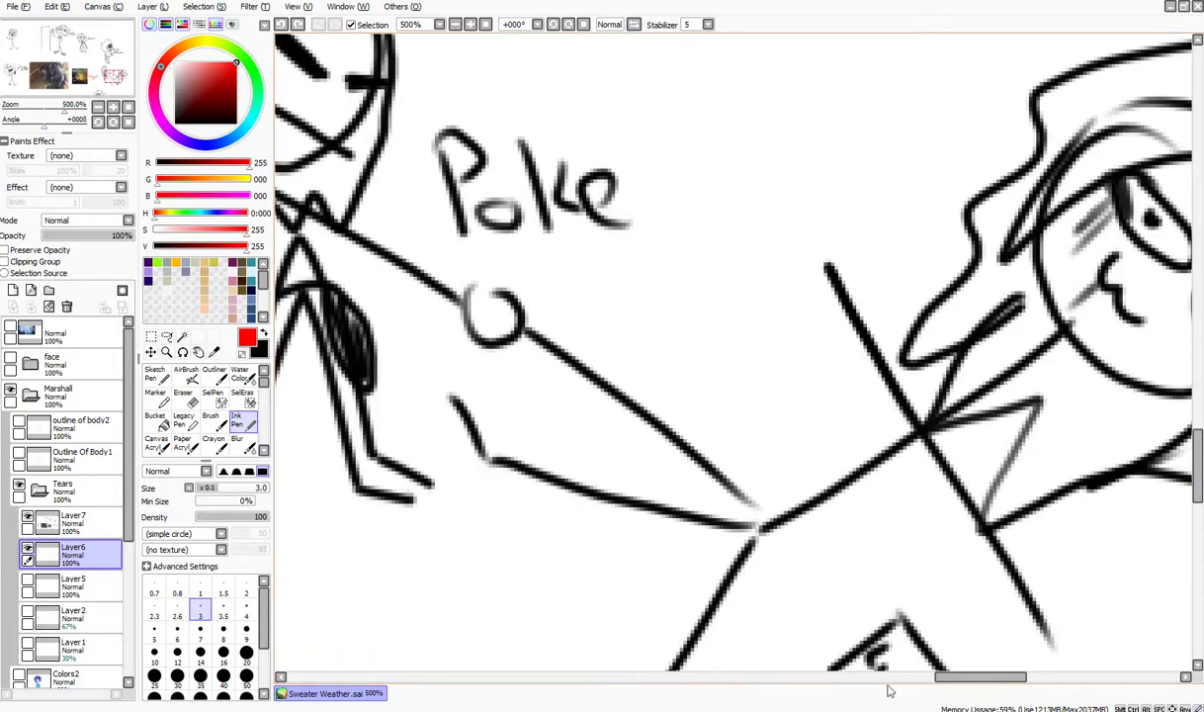
mouse_move(922, 692)
mouse_down()
mouse_move(812, 701)
mouse_move(773, 682)
mouse_up()
scroll(767, 380, down, 1)
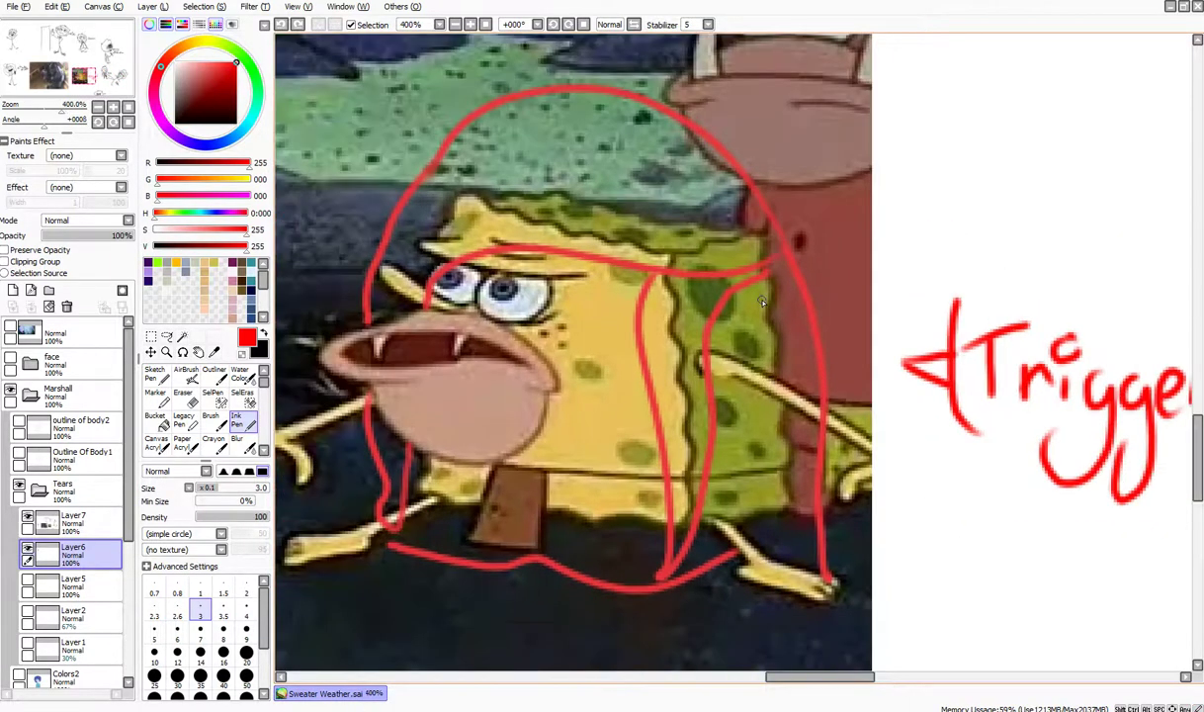
scroll(762, 301, down, 2)
scroll(720, 258, up, 2)
scroll(759, 273, up, 1)
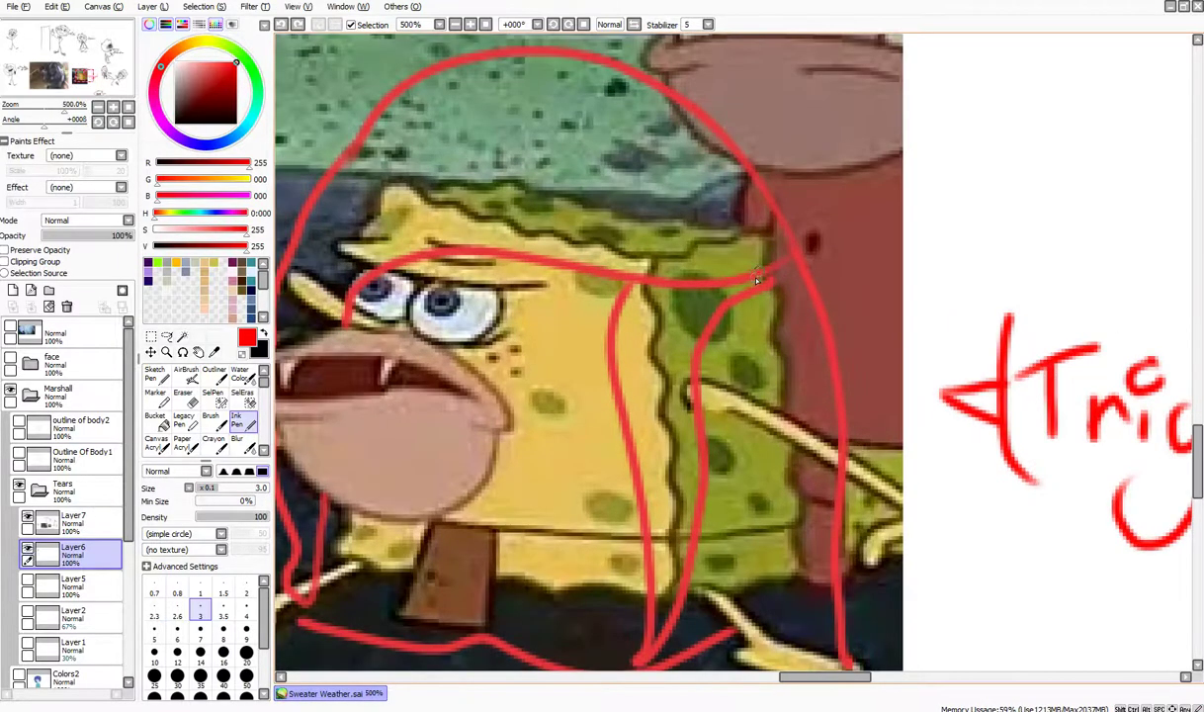
scroll(757, 280, down, 1)
scroll(756, 282, down, 1)
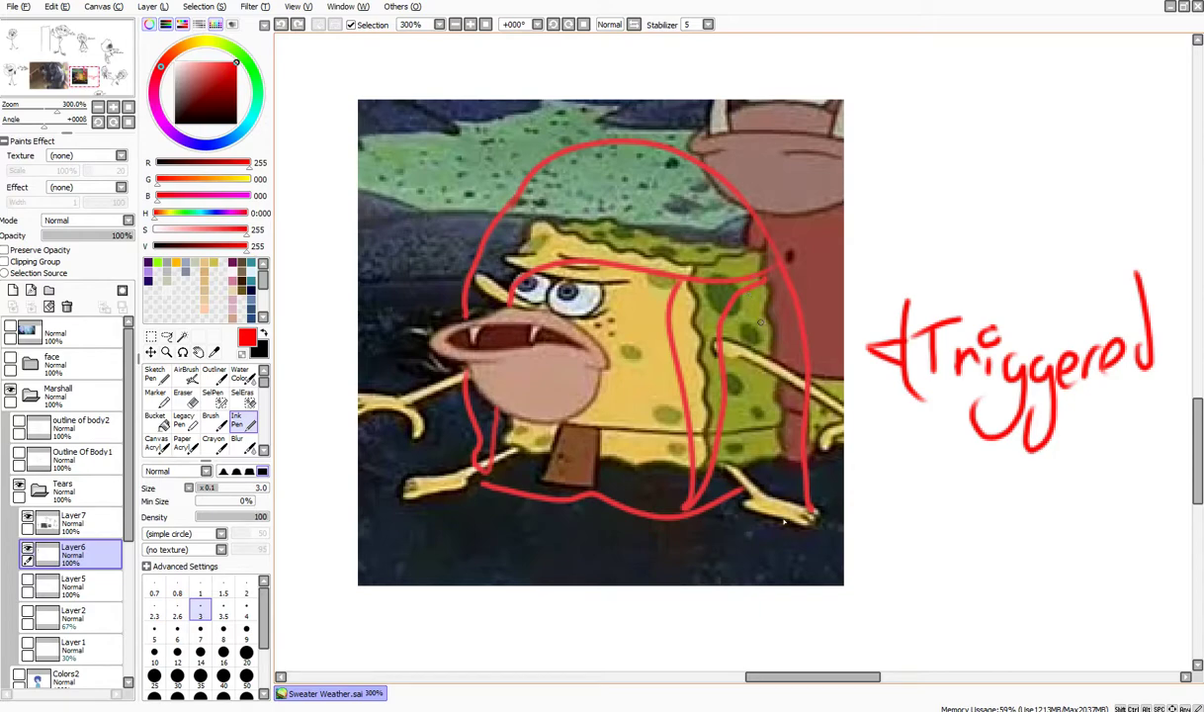
Examine the gorilla photo up close, including the black hair outlines drawn over the child and the gorilla.
click(545, 675)
drag(661, 677, 652, 678)
scroll(652, 364, down, 3)
scroll(652, 247, up, 3)
scroll(618, 421, up, 6)
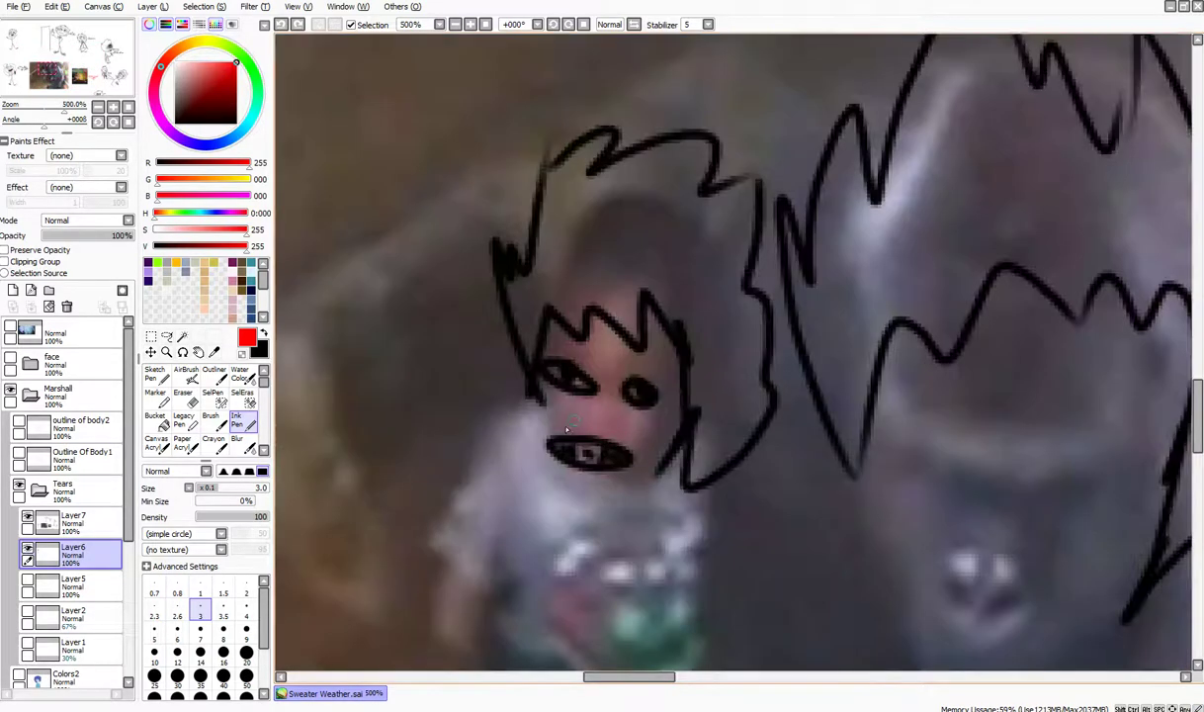
scroll(565, 427, down, 5)
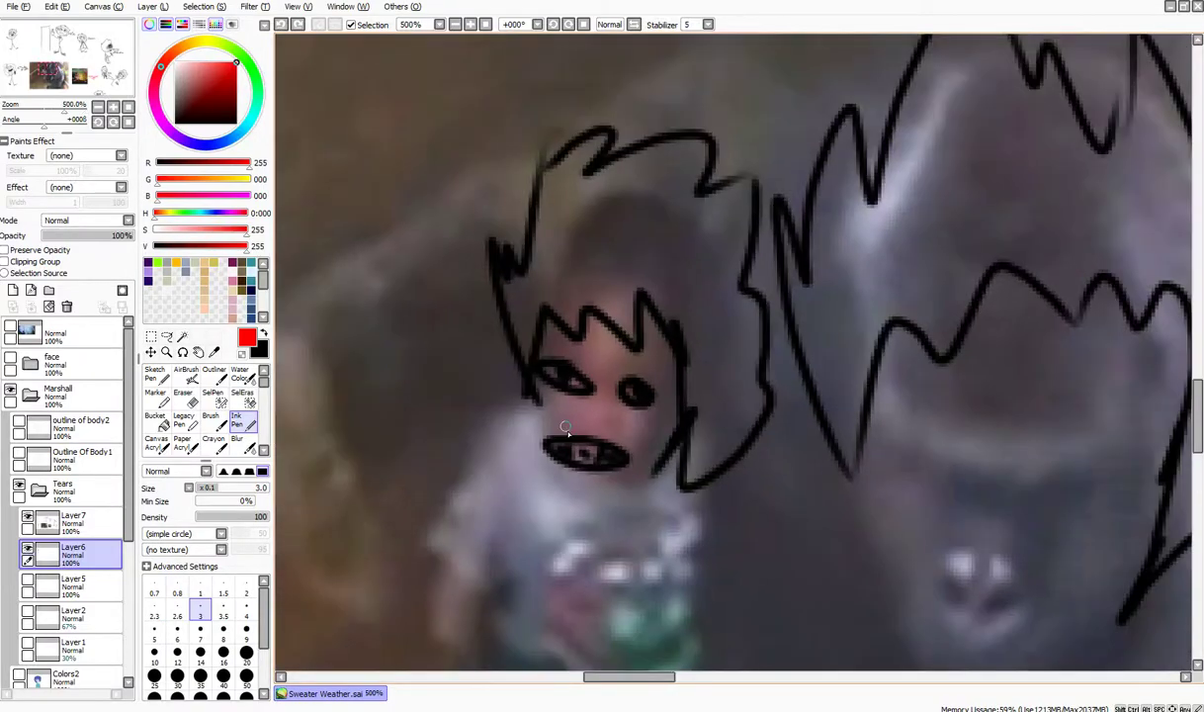
scroll(566, 427, up, 5)
scroll(567, 429, down, 3)
scroll(568, 432, up, 3)
scroll(568, 432, down, 5)
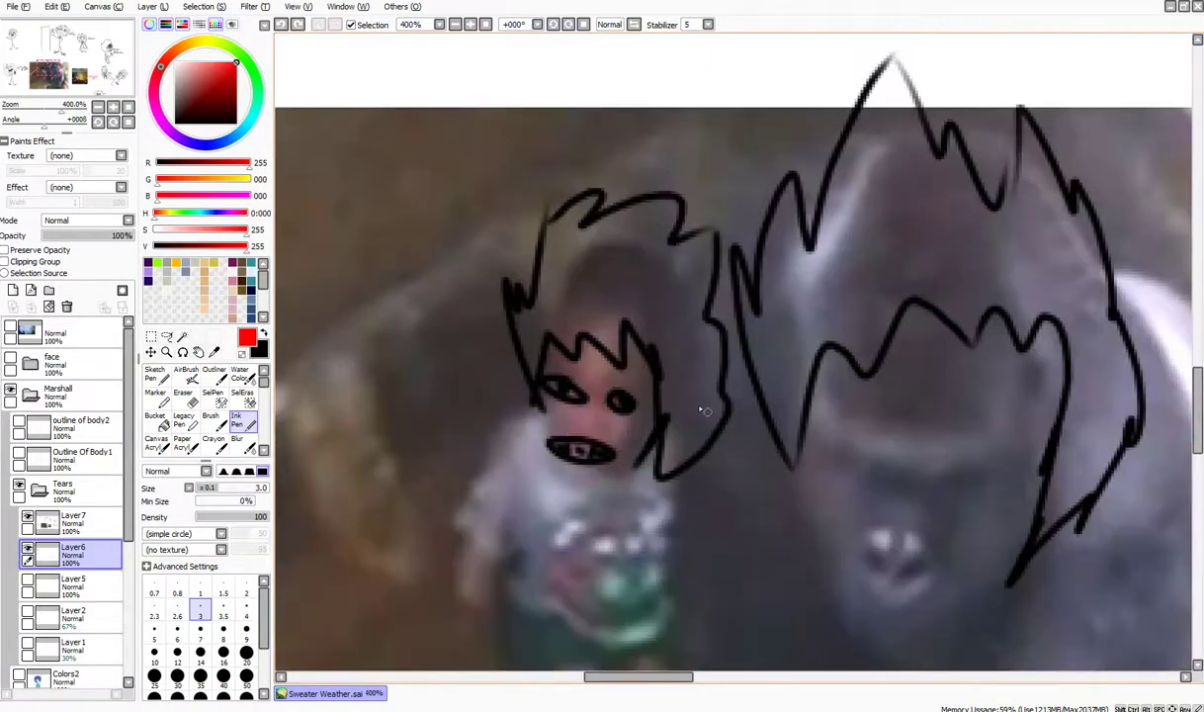
scroll(652, 252, up, 2)
scroll(645, 252, down, 2)
scroll(733, 219, up, 2)
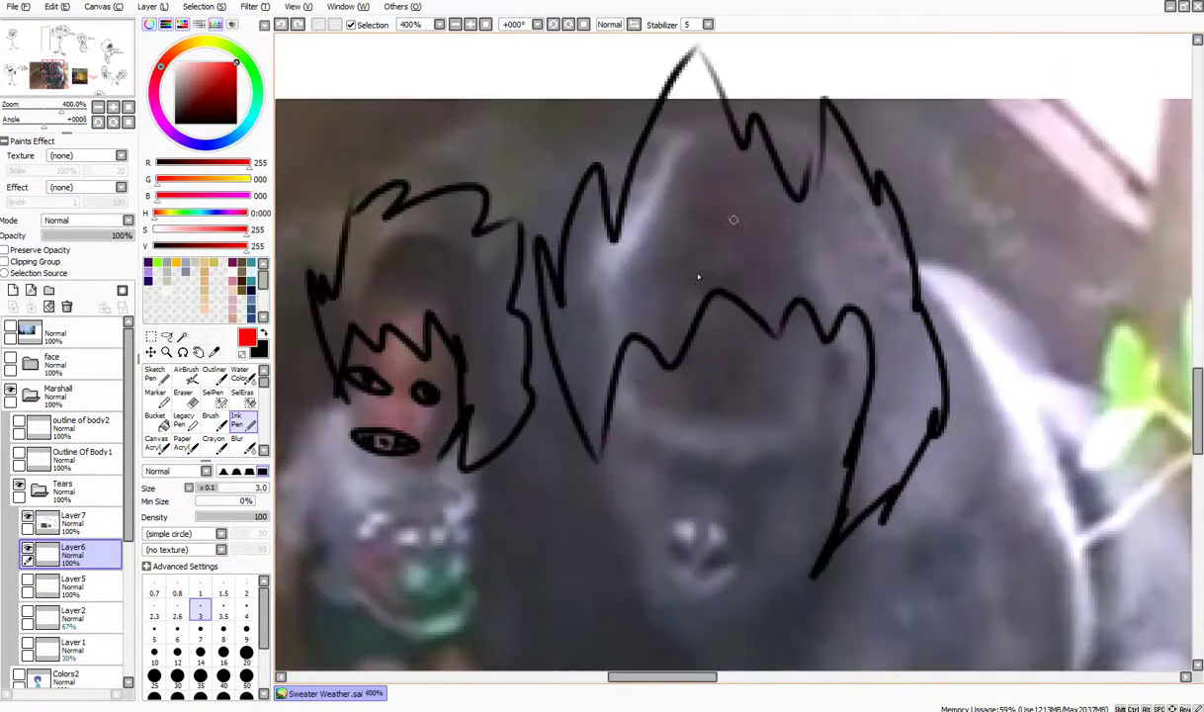
On Layer7, draw yellow Ink Pen streaks inside the gorilla's hair outline, using the colour R 255, G 255, B 0.
click(74, 521)
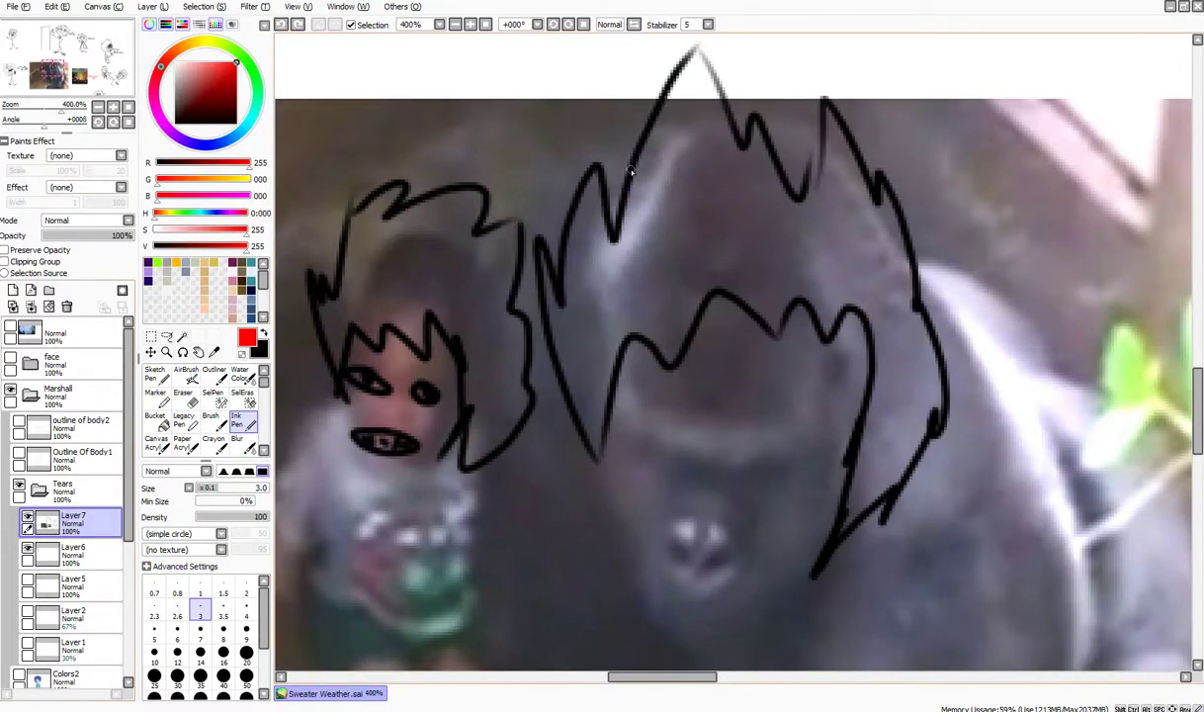
scroll(634, 176, down, 3)
scroll(631, 173, up, 3)
drag(183, 178, 277, 187)
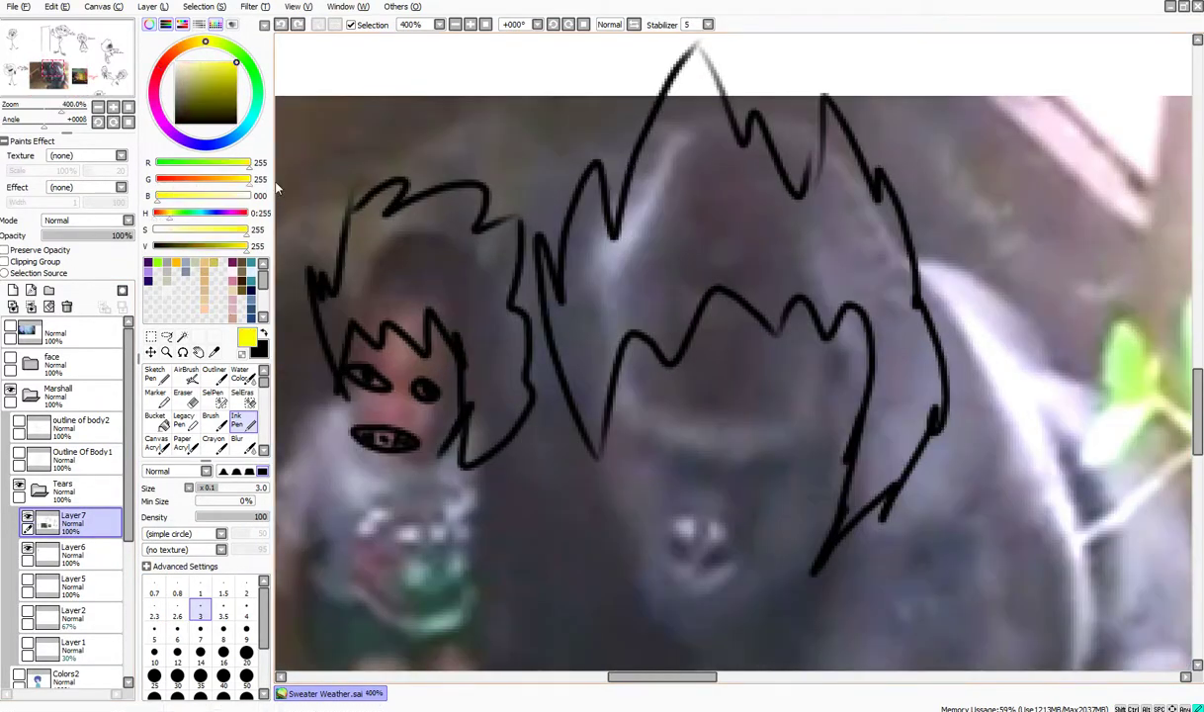
drag(681, 265, 686, 161)
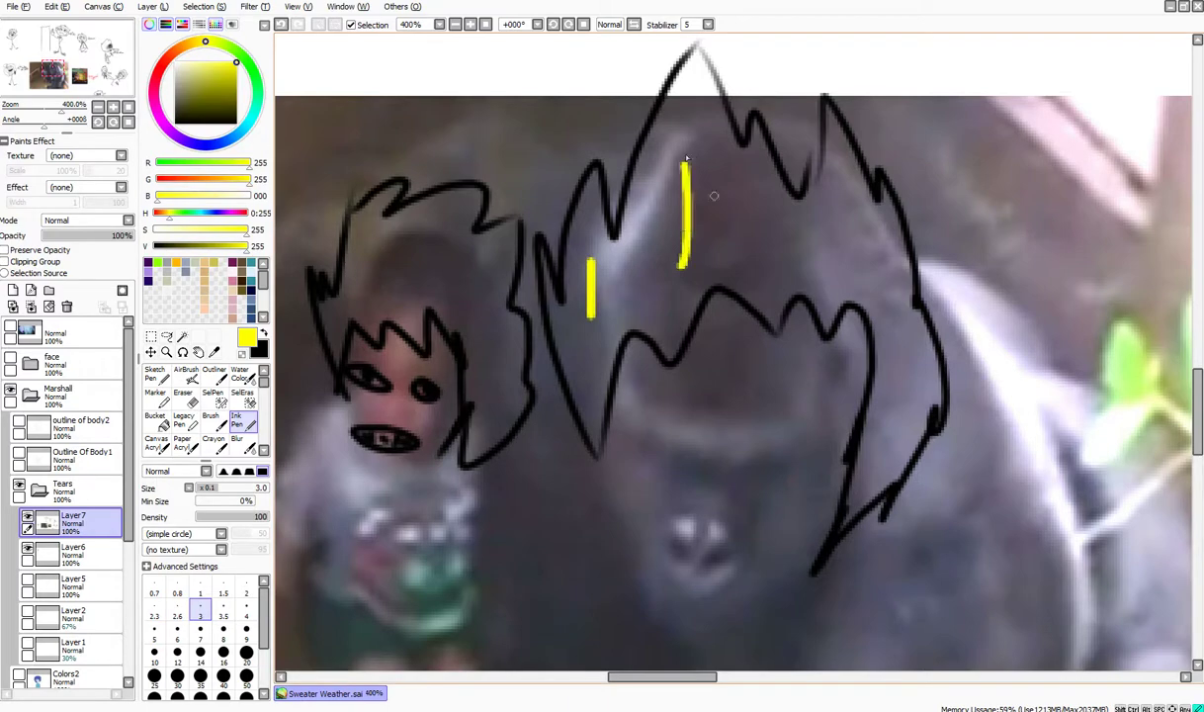
drag(847, 203, 896, 295)
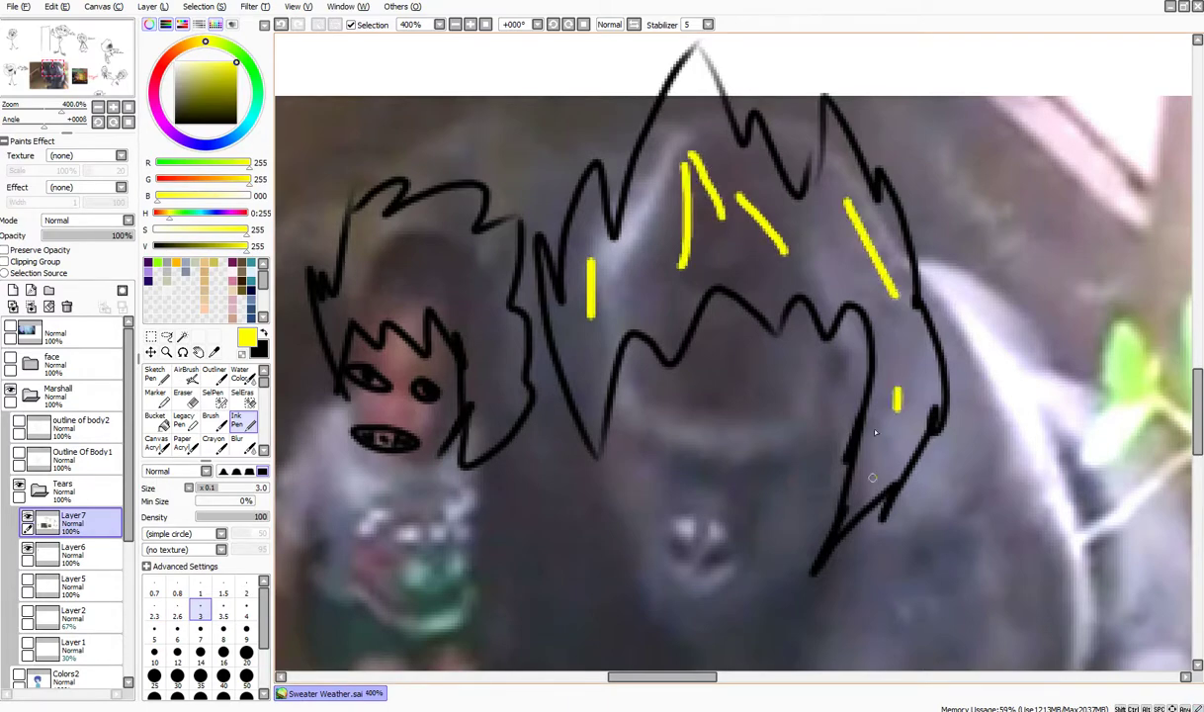
drag(633, 310, 657, 176)
drag(592, 395, 571, 358)
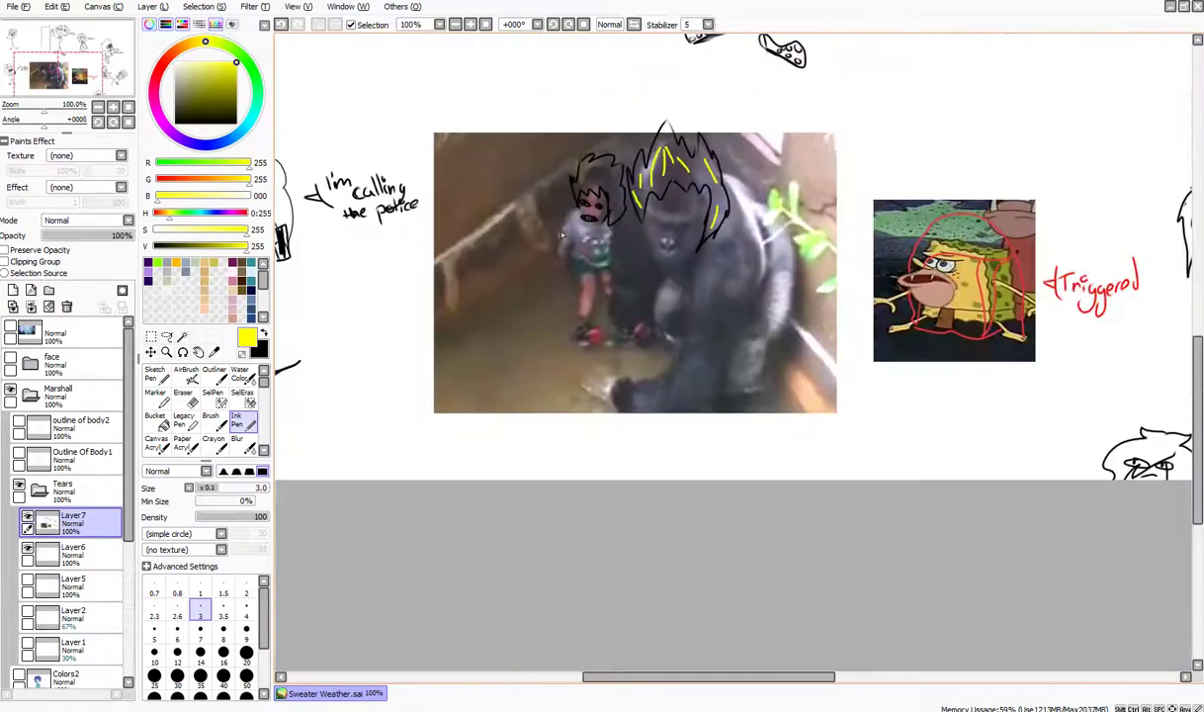
Inspect the face doodled on the child in the photo and the "Wut" figure at the canvas's lower edge.
scroll(561, 235, up, 5)
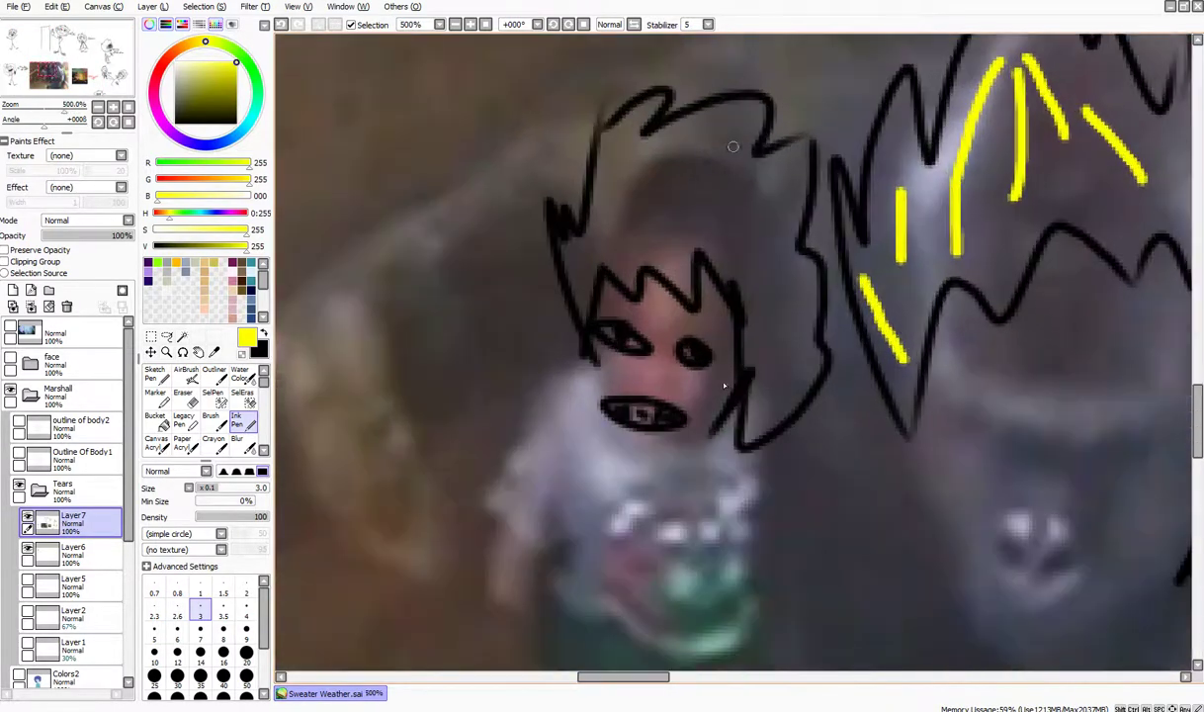
scroll(611, 409, up, 5)
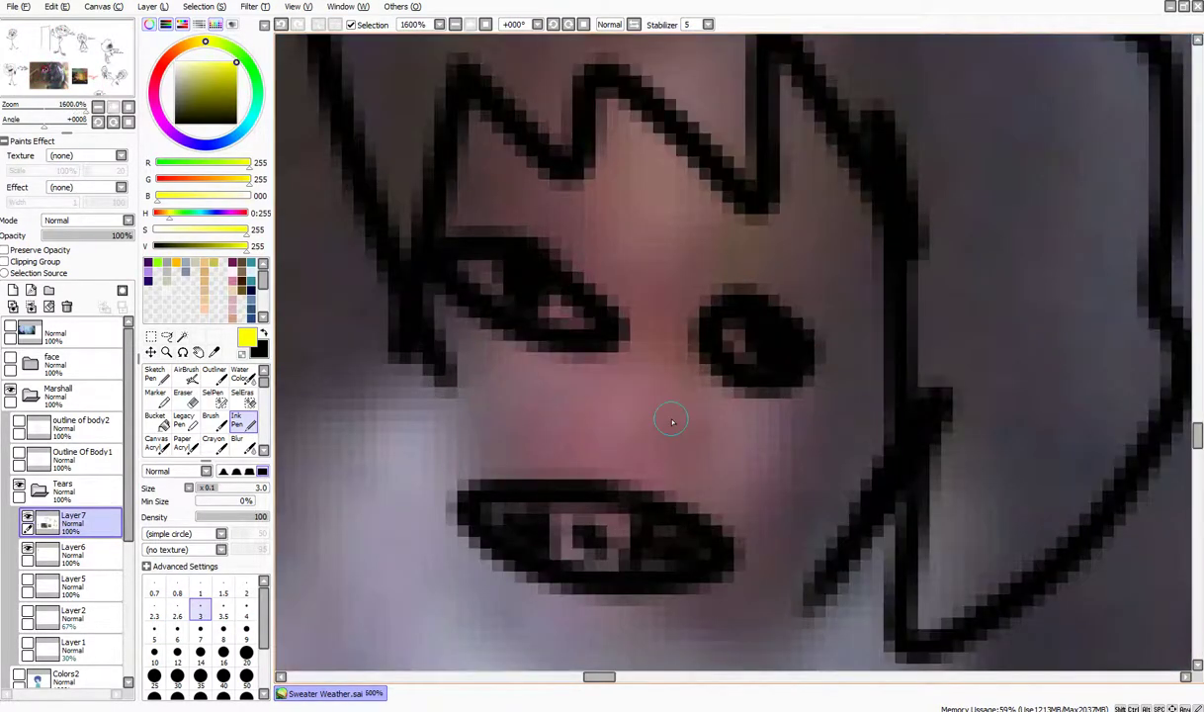
scroll(671, 422, down, 5)
scroll(692, 409, up, 4)
scroll(691, 409, down, 10)
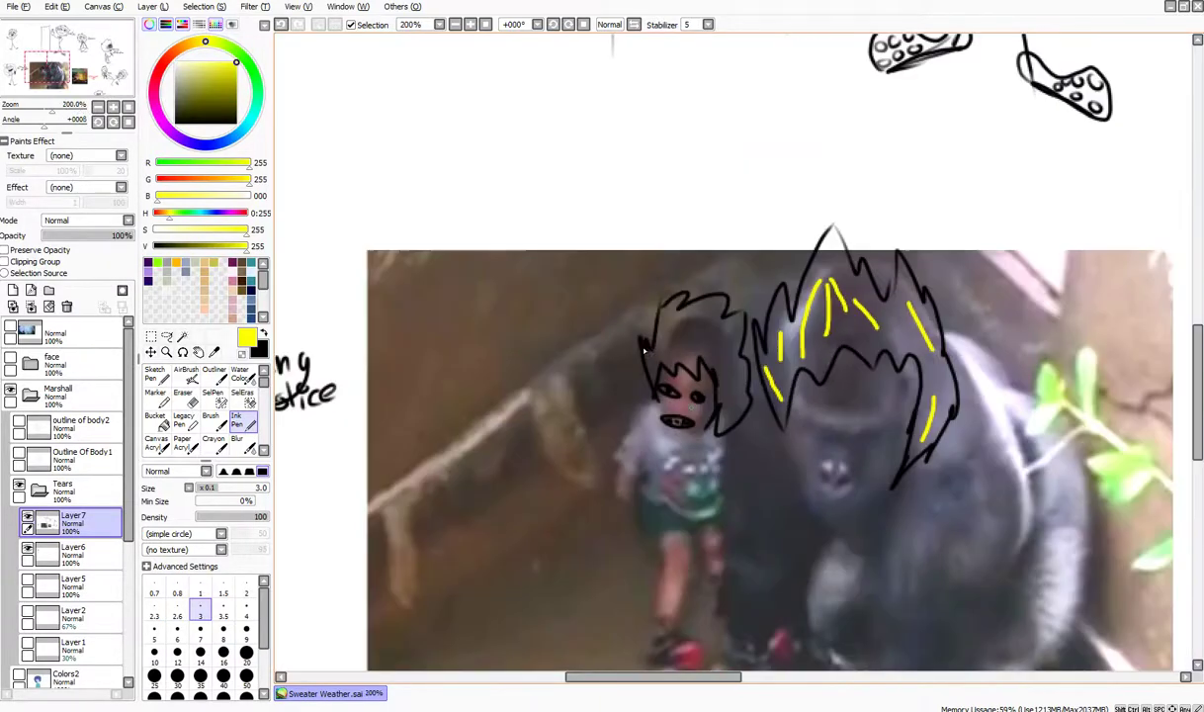
scroll(820, 427, up, 6)
scroll(900, 426, down, 3)
scroll(901, 426, up, 3)
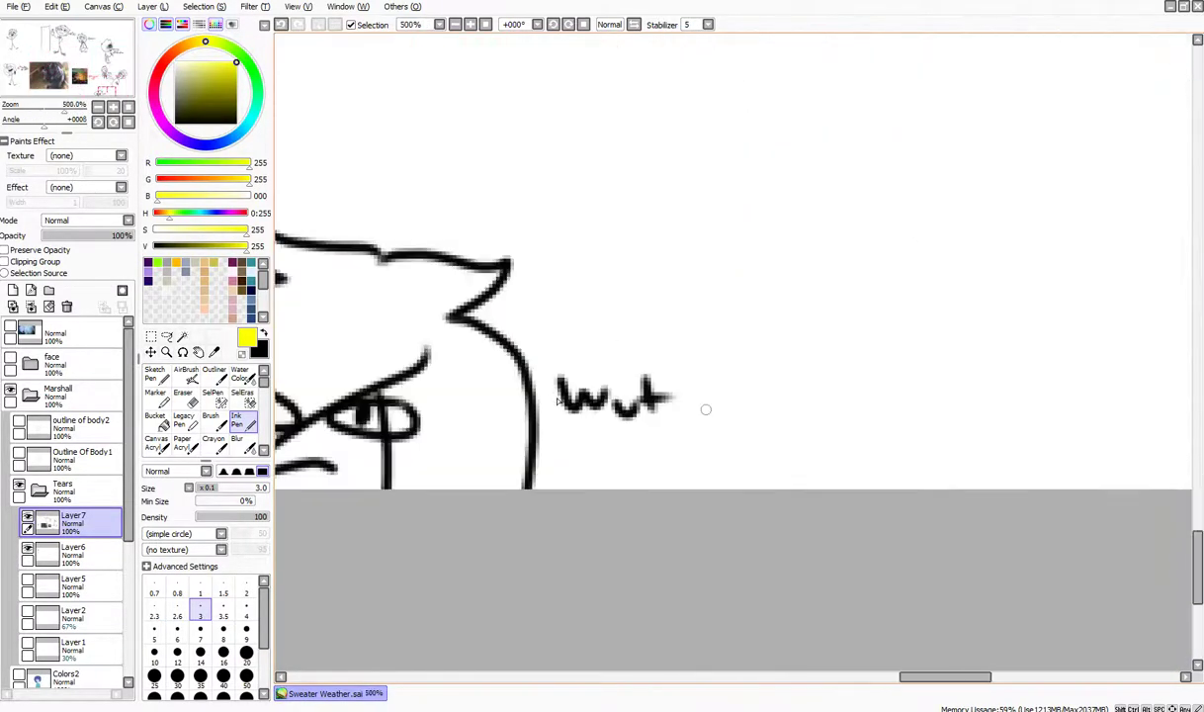
Look over the lower part of the gorilla photo and the phone-holding figure with the "I'm calling the police" caption.
scroll(704, 408, down, 6)
scroll(639, 257, up, 3)
scroll(638, 257, up, 4)
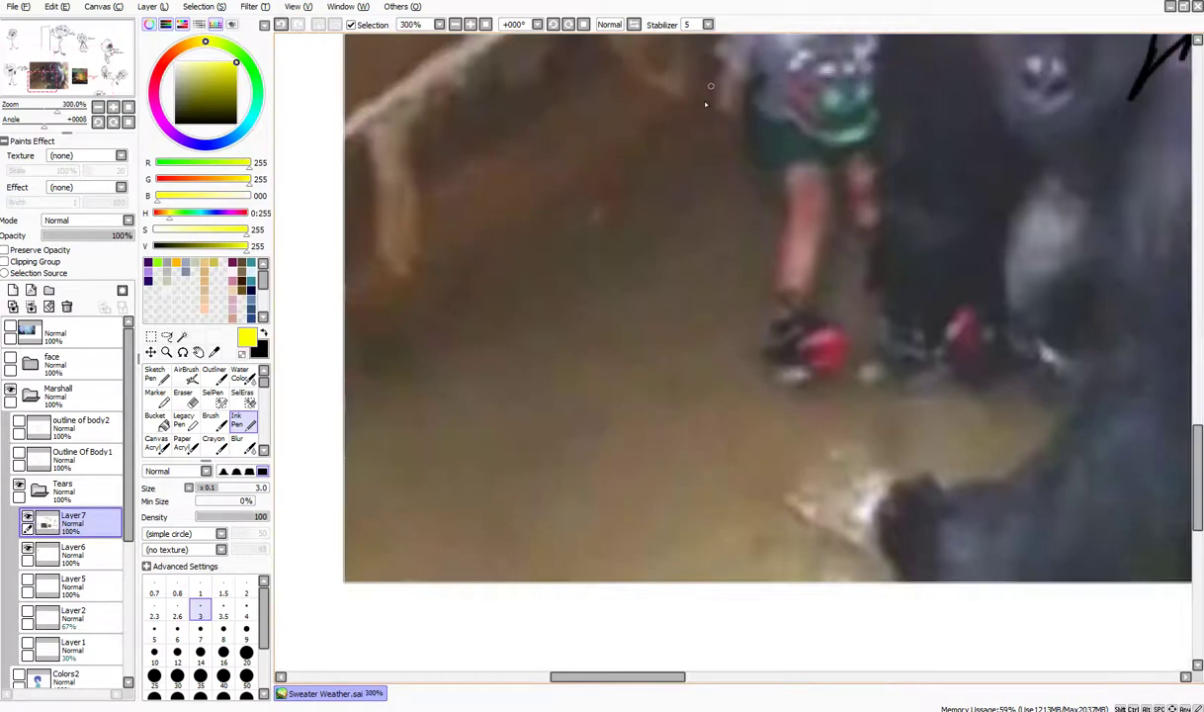
scroll(639, 257, down, 4)
scroll(499, 127, up, 1)
scroll(492, 78, up, 1)
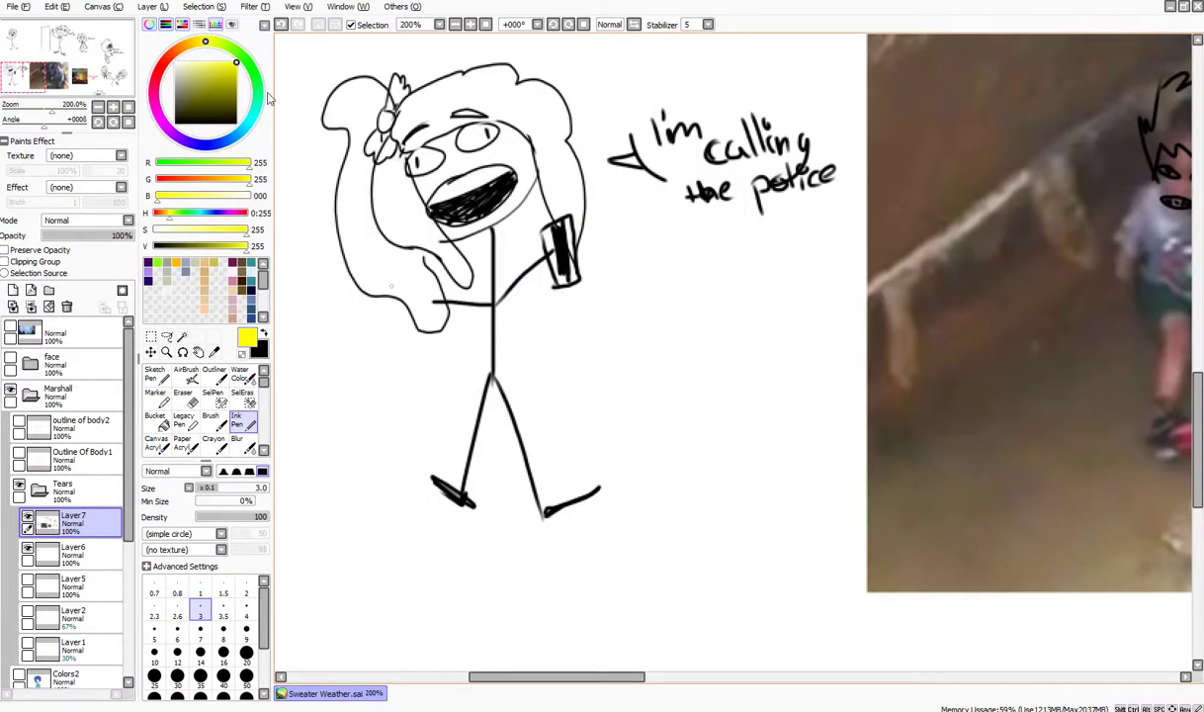
scroll(444, 159, up, 1)
scroll(444, 159, down, 2)
scroll(432, 150, up, 3)
scroll(514, 224, down, 2)
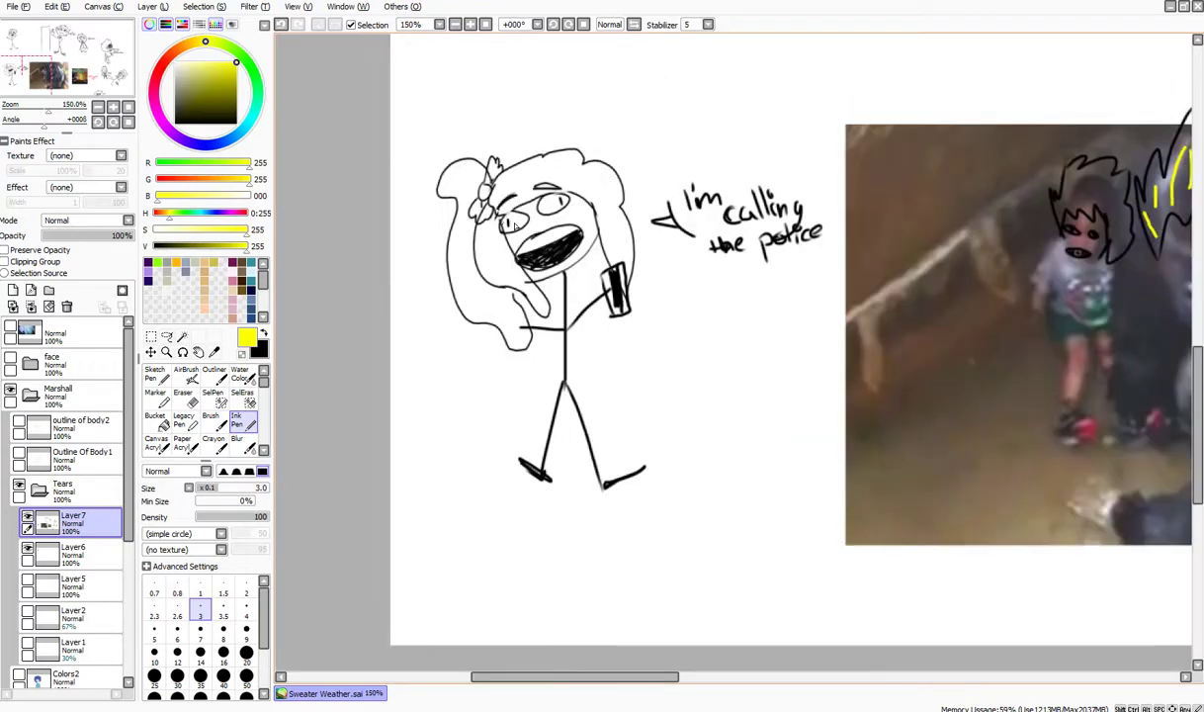
scroll(514, 226, up, 3)
scroll(929, 470, up, 2)
scroll(840, 415, down, 3)
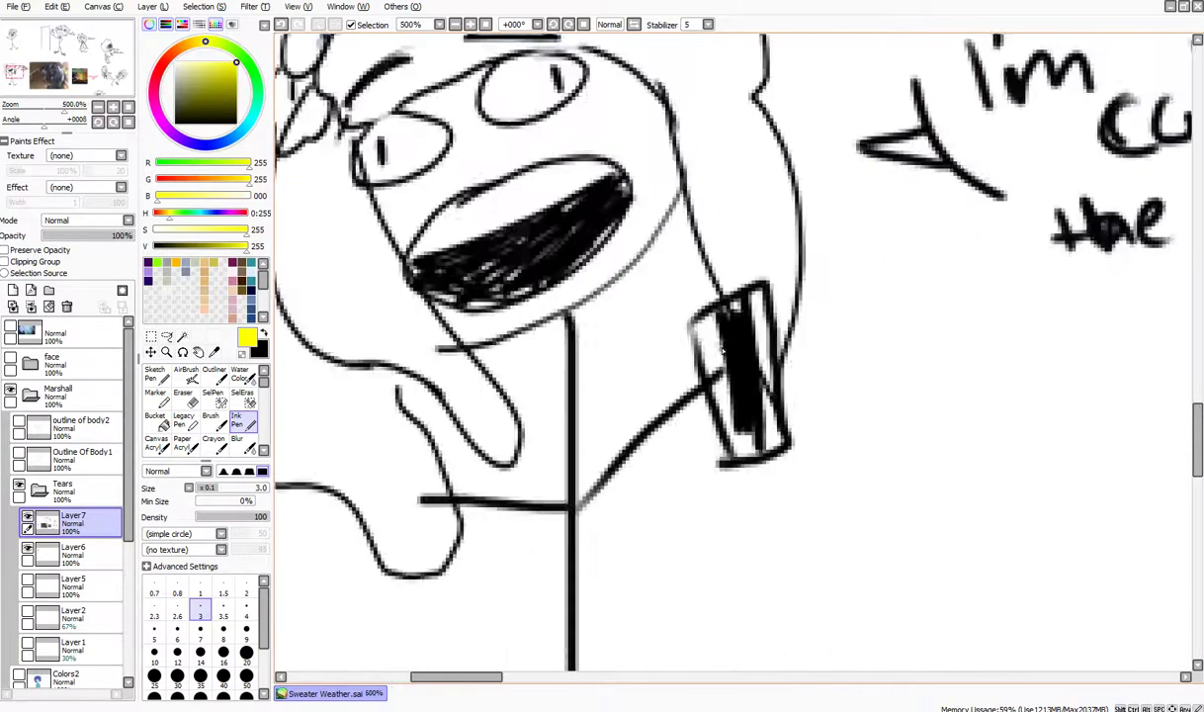
Inspect the phone in the "I'm calling the police" figure's hand up close.
scroll(744, 351, up, 2)
scroll(683, 348, down, 3)
scroll(724, 342, up, 3)
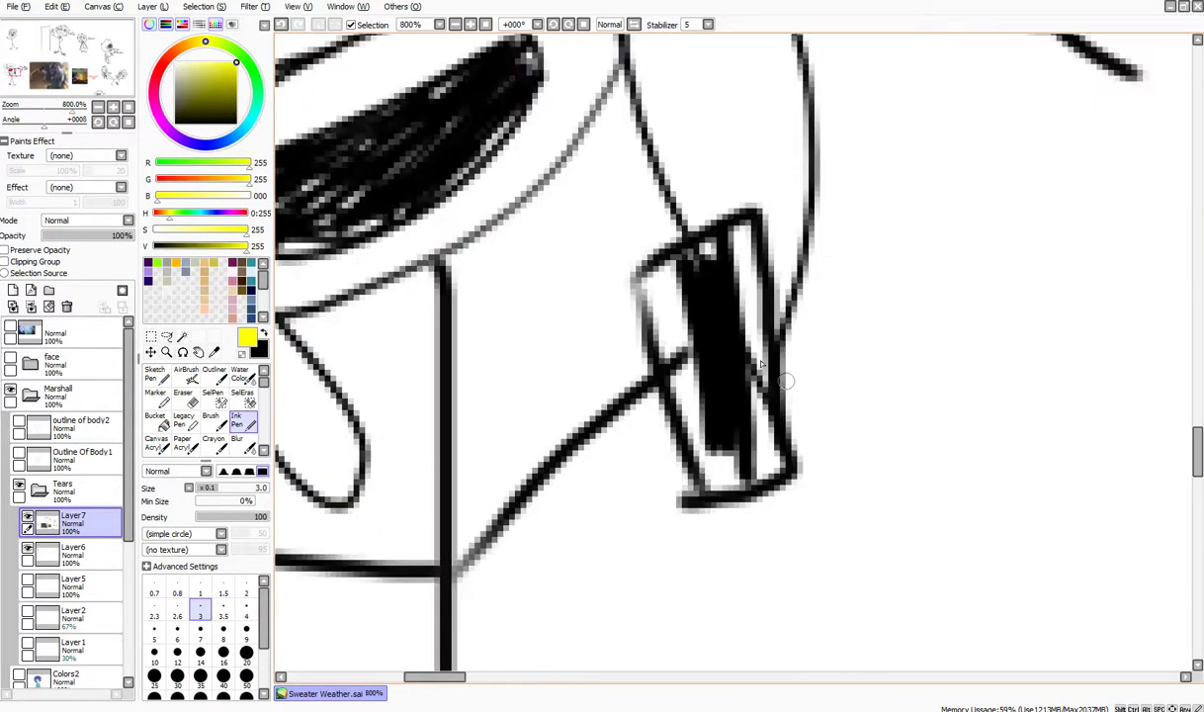
scroll(753, 360, down, 2)
scroll(754, 358, down, 2)
scroll(731, 336, up, 4)
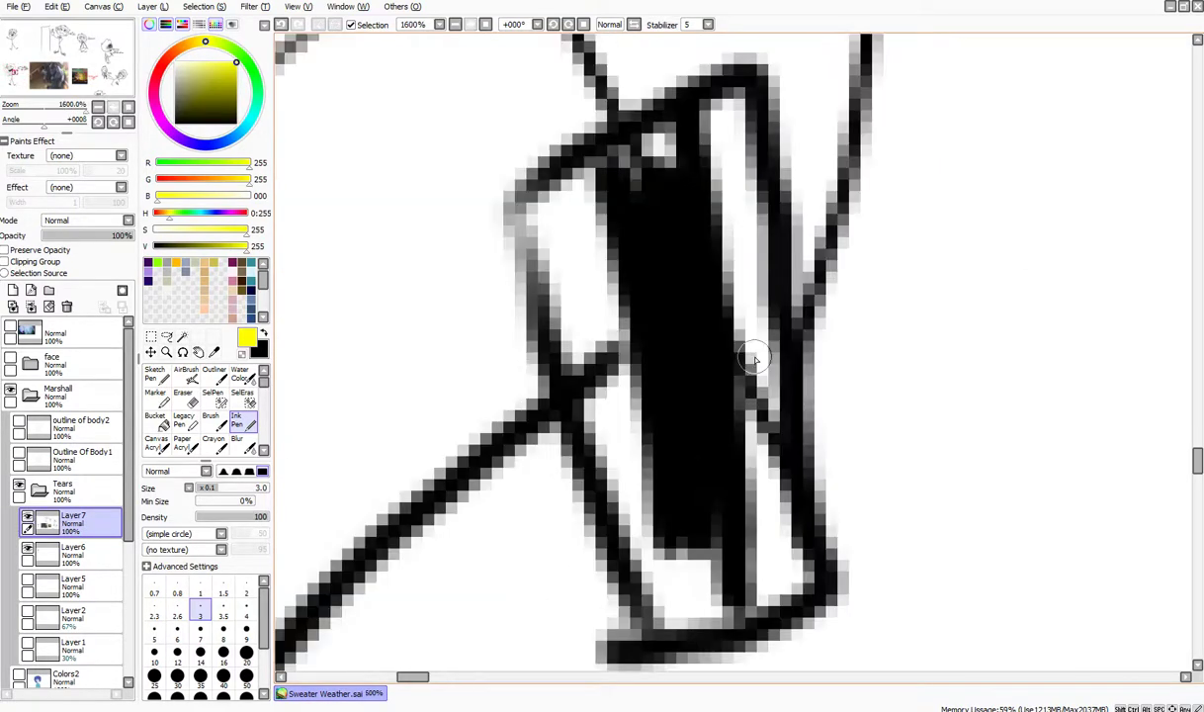
scroll(692, 306, down, 3)
scroll(636, 240, down, 1)
scroll(625, 228, up, 2)
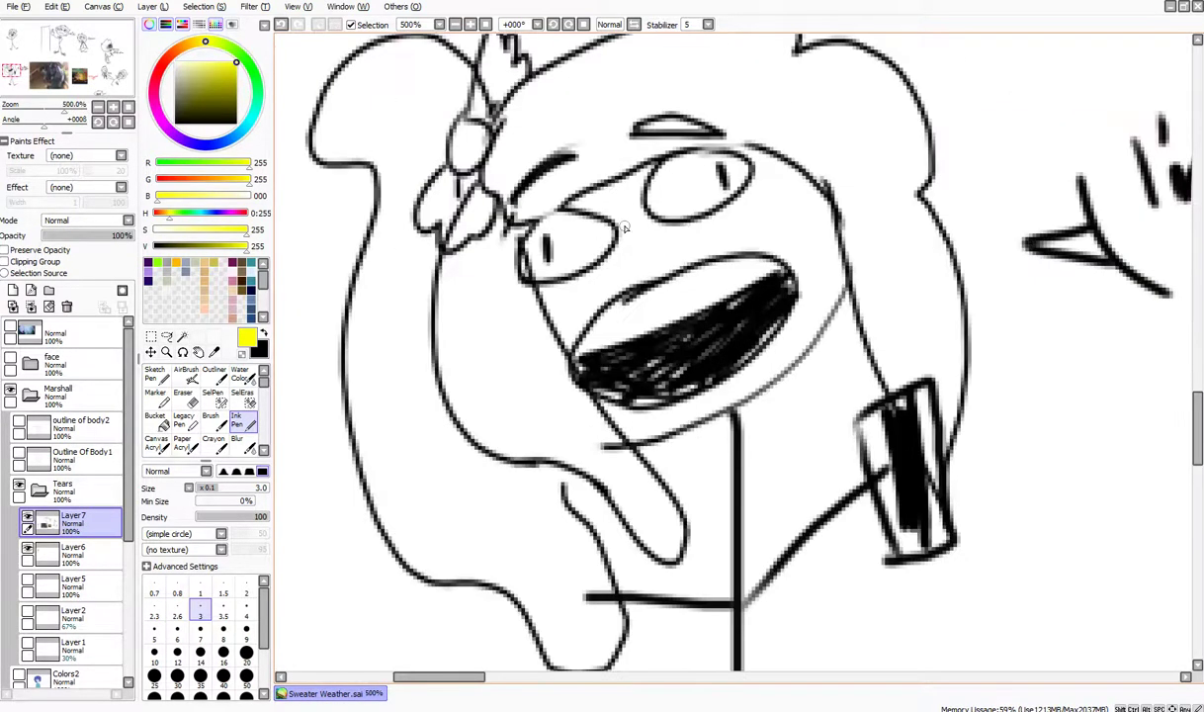
Inspect the phone-holding figure's slanted eyes and shaded open mouth, then view the whole figure with its caption.
scroll(635, 252, up, 1)
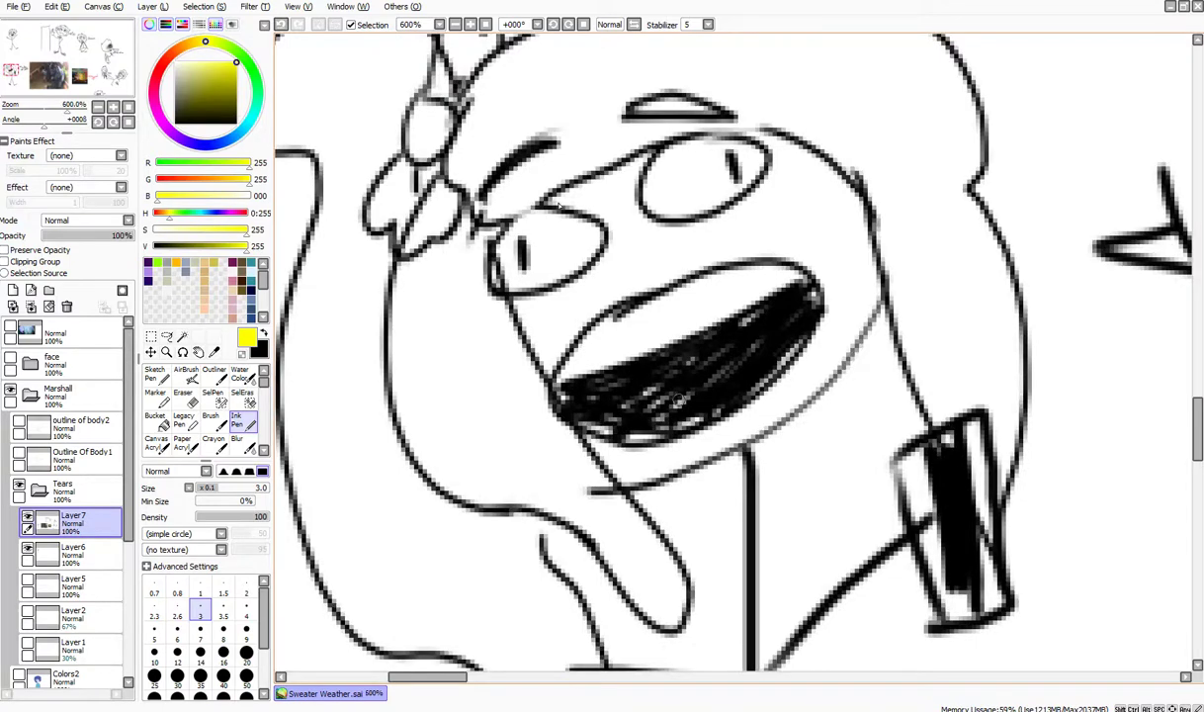
scroll(646, 380, up, 1)
scroll(648, 366, down, 3)
scroll(656, 319, up, 2)
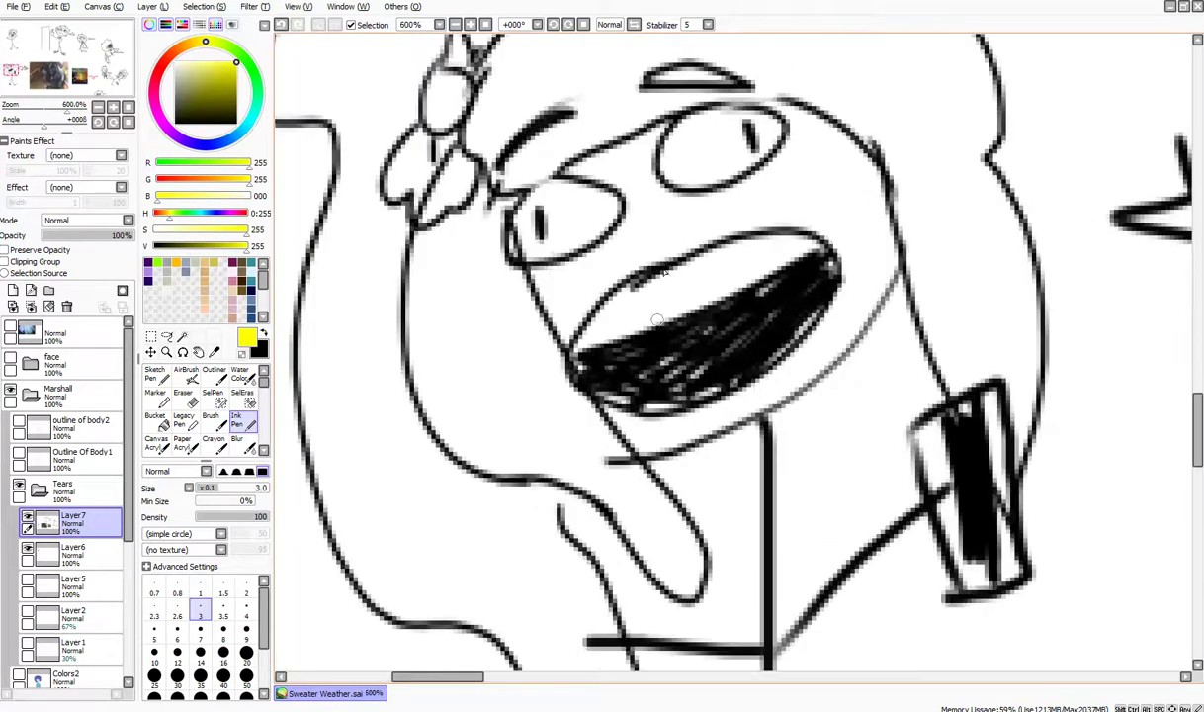
scroll(656, 319, down, 5)
scroll(887, 316, up, 2)
scroll(880, 315, down, 3)
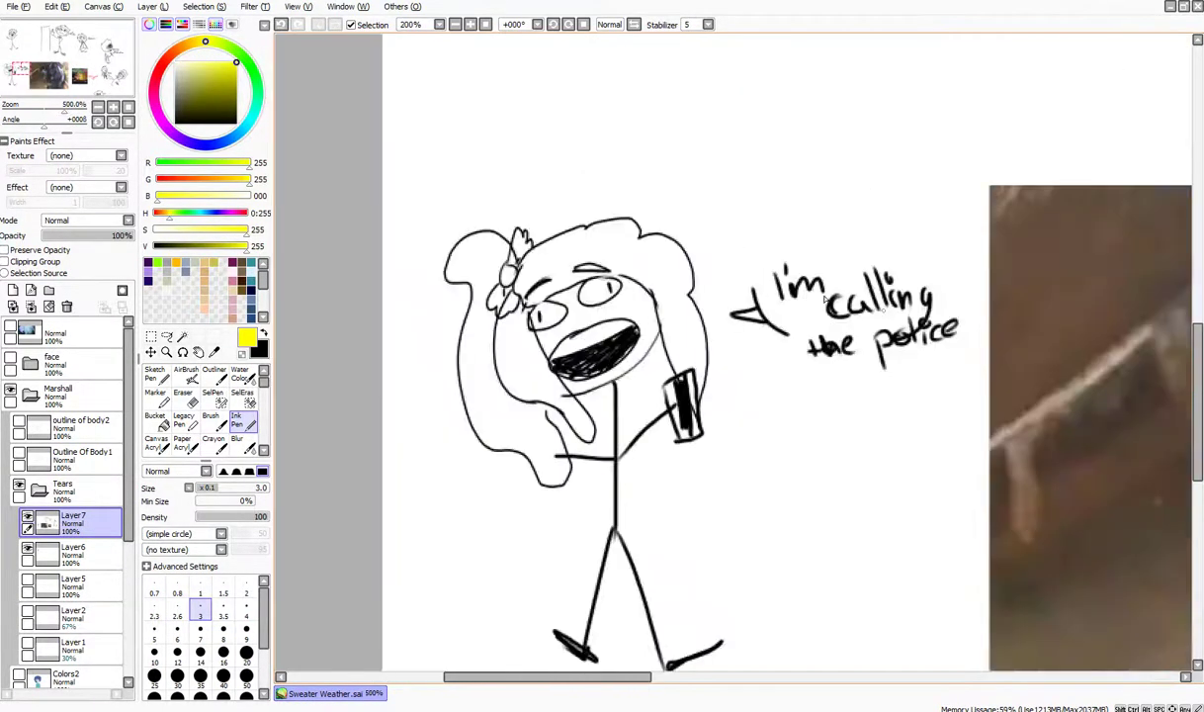
View the whole canvas of doodles and inspect the smiling figure with raised arms up close.
scroll(705, 316, up, 1)
scroll(731, 336, down, 3)
scroll(743, 176, up, 4)
scroll(698, 213, down, 3)
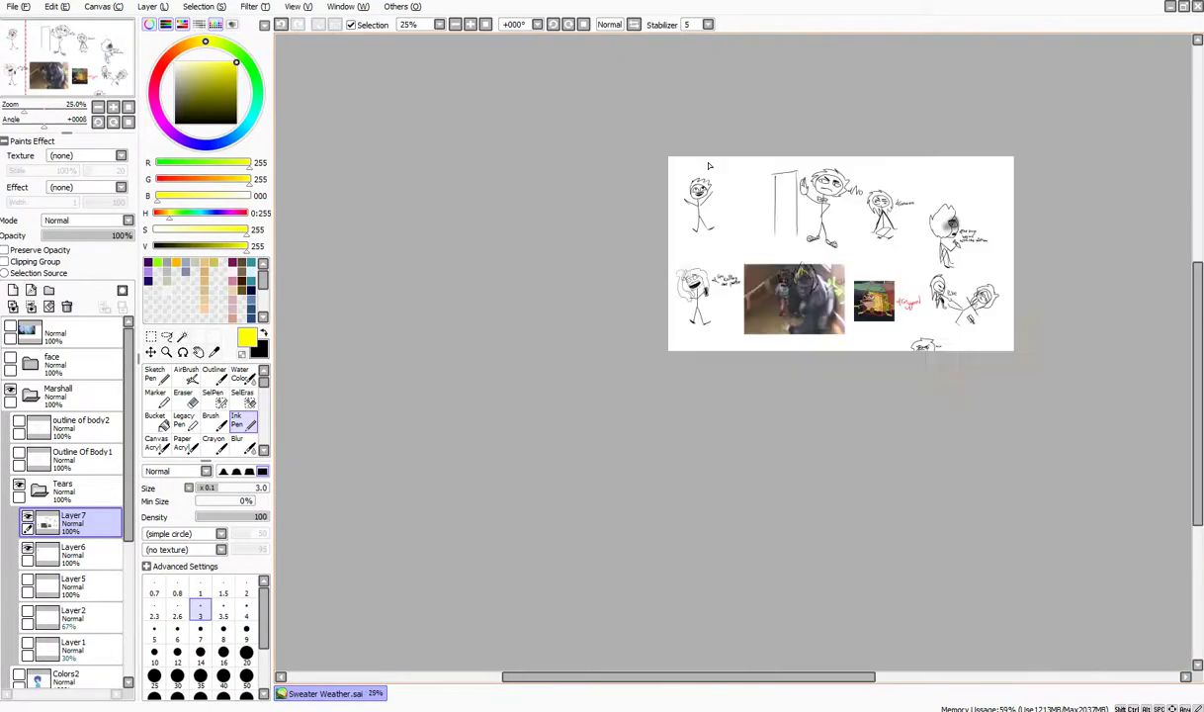
scroll(668, 283, up, 4)
scroll(668, 229, up, 1)
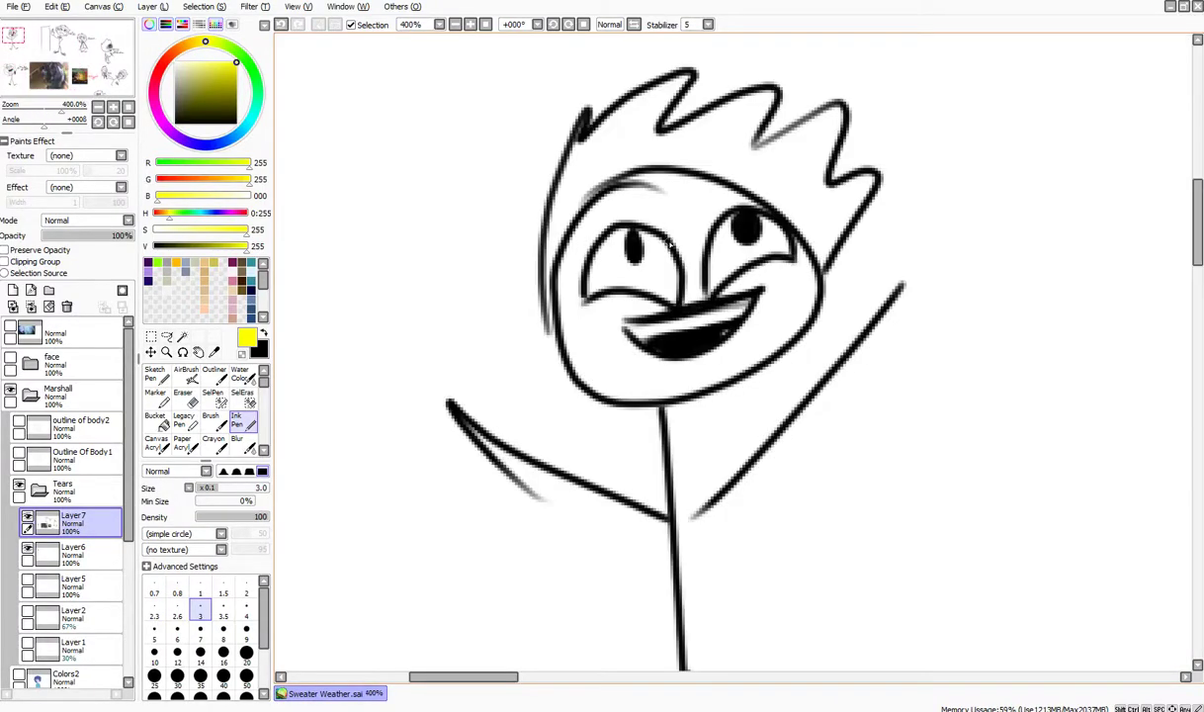
Return to the "I'm calling the police" figure and examine its head, hair flower and facial features in close detail.
scroll(670, 241, down, 4)
scroll(492, 326, up, 4)
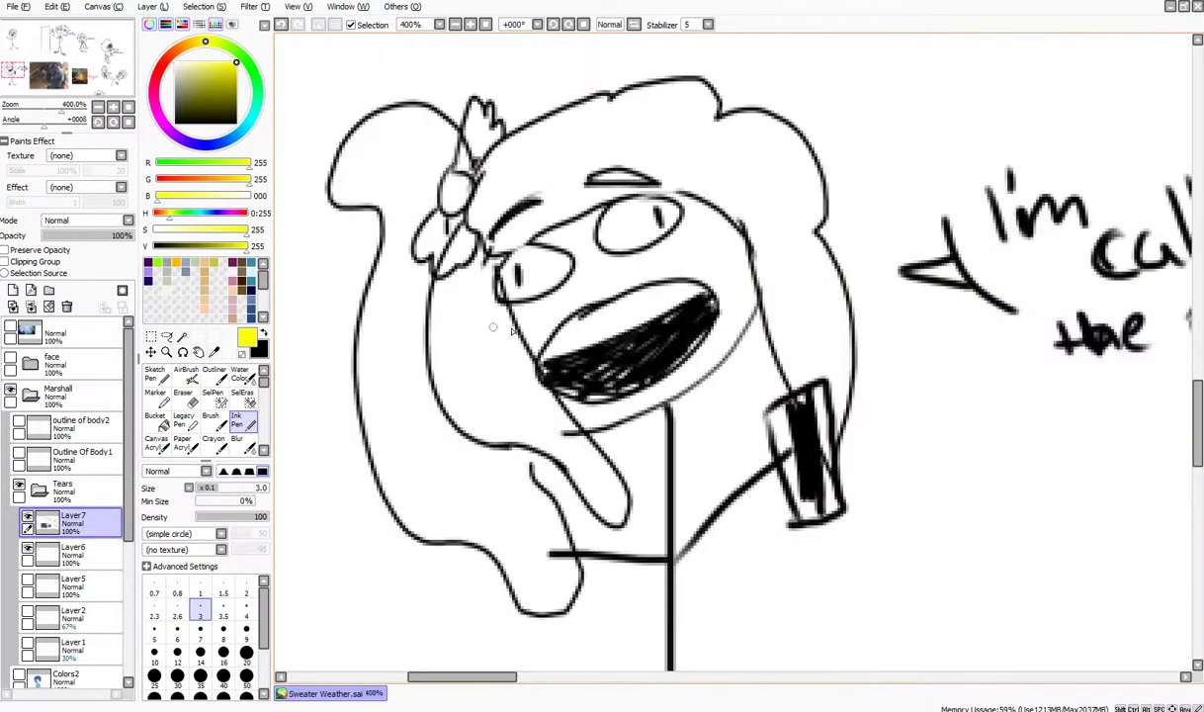
scroll(511, 331, down, 4)
scroll(550, 323, up, 5)
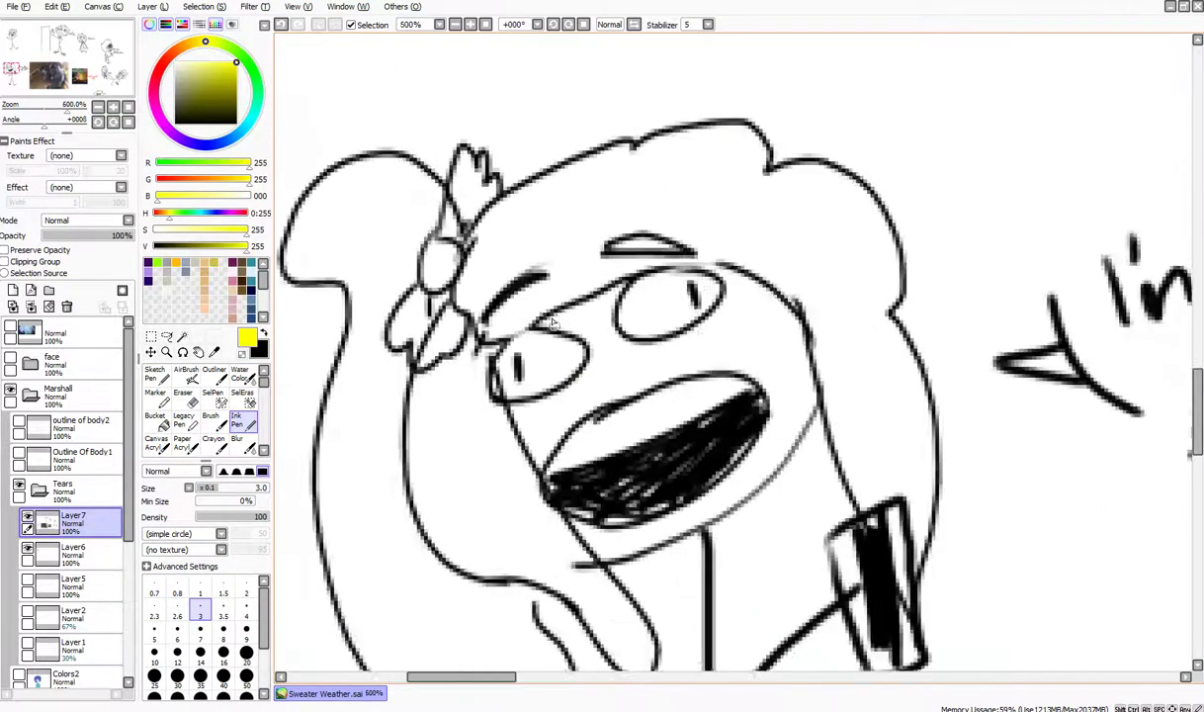
scroll(550, 331, up, 5)
scroll(593, 415, down, 6)
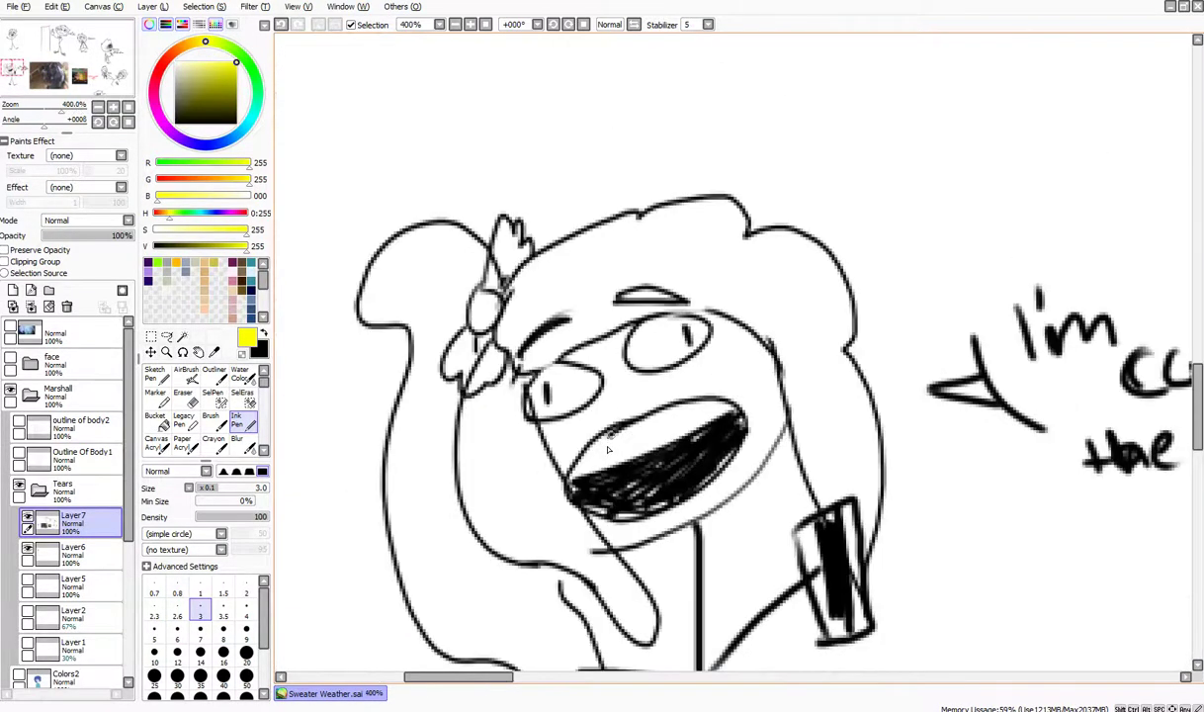
scroll(593, 420, up, 4)
scroll(597, 425, down, 6)
scroll(622, 297, up, 5)
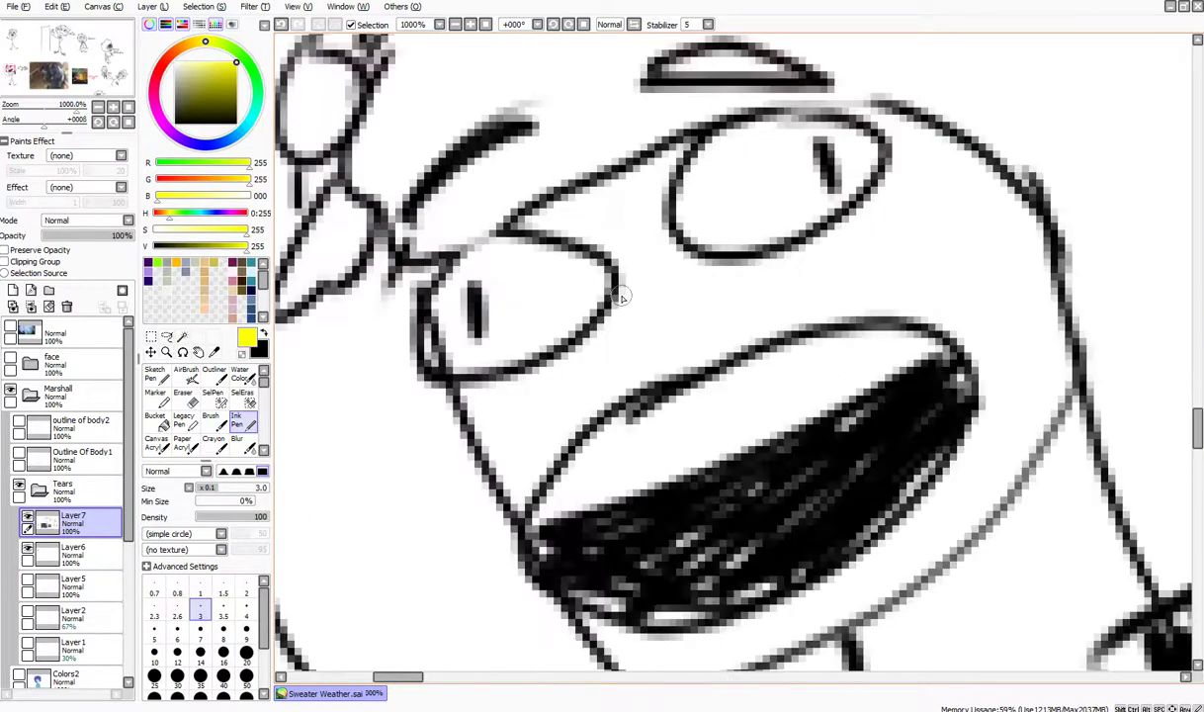
Examine the phone-holding figure's eyes and open mouth in close detail, then view its whole head.
scroll(622, 296, up, 2)
scroll(625, 243, down, 6)
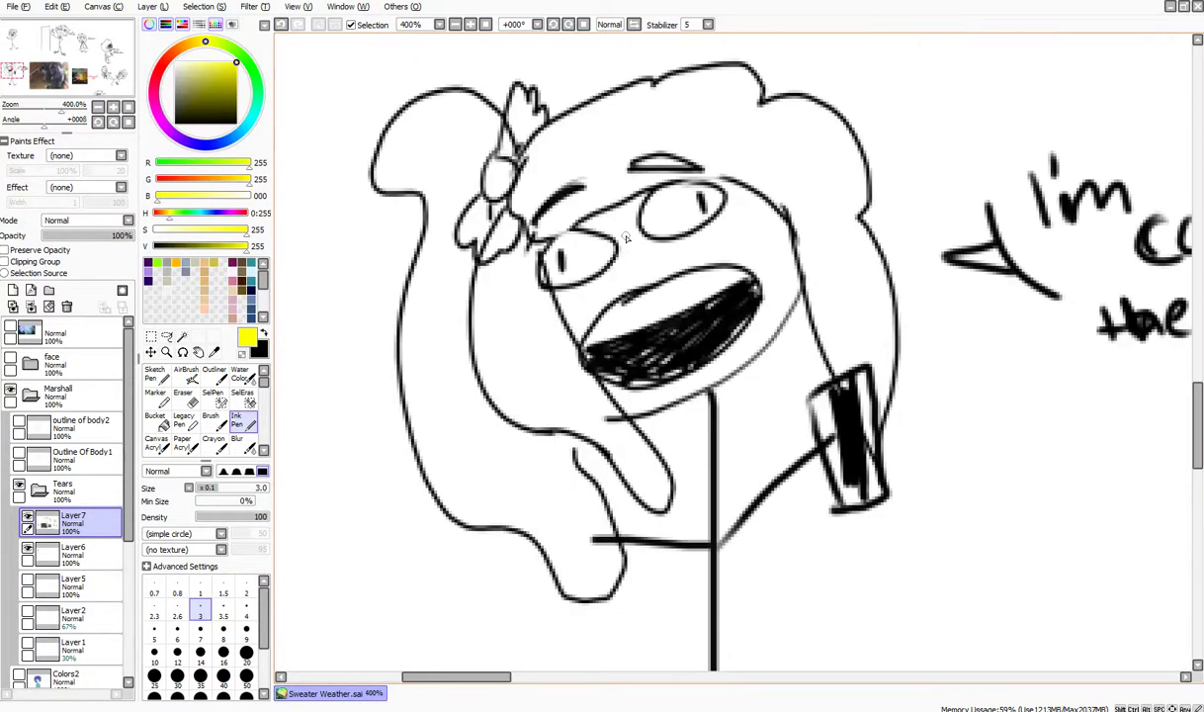
scroll(586, 269, down, 6)
Inspect the face and spiky hair of the smiling figure with raised arms at several magnifications.
scroll(598, 427, up, 6)
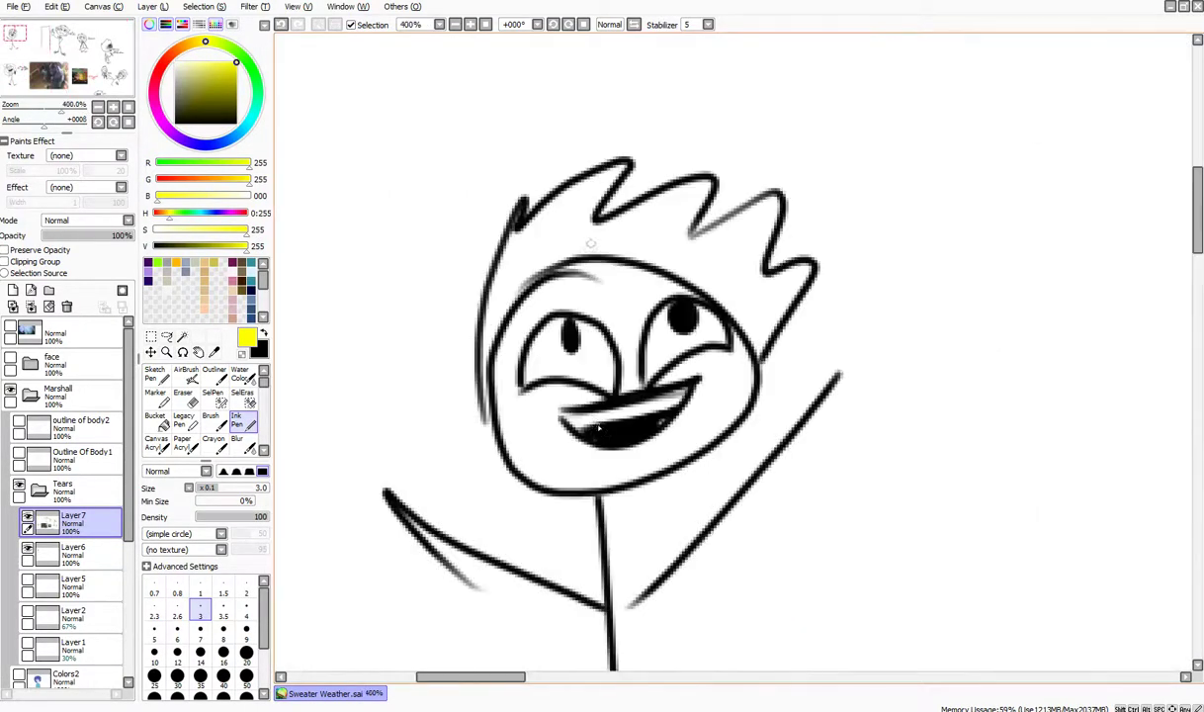
scroll(580, 453, up, 2)
scroll(580, 453, down, 4)
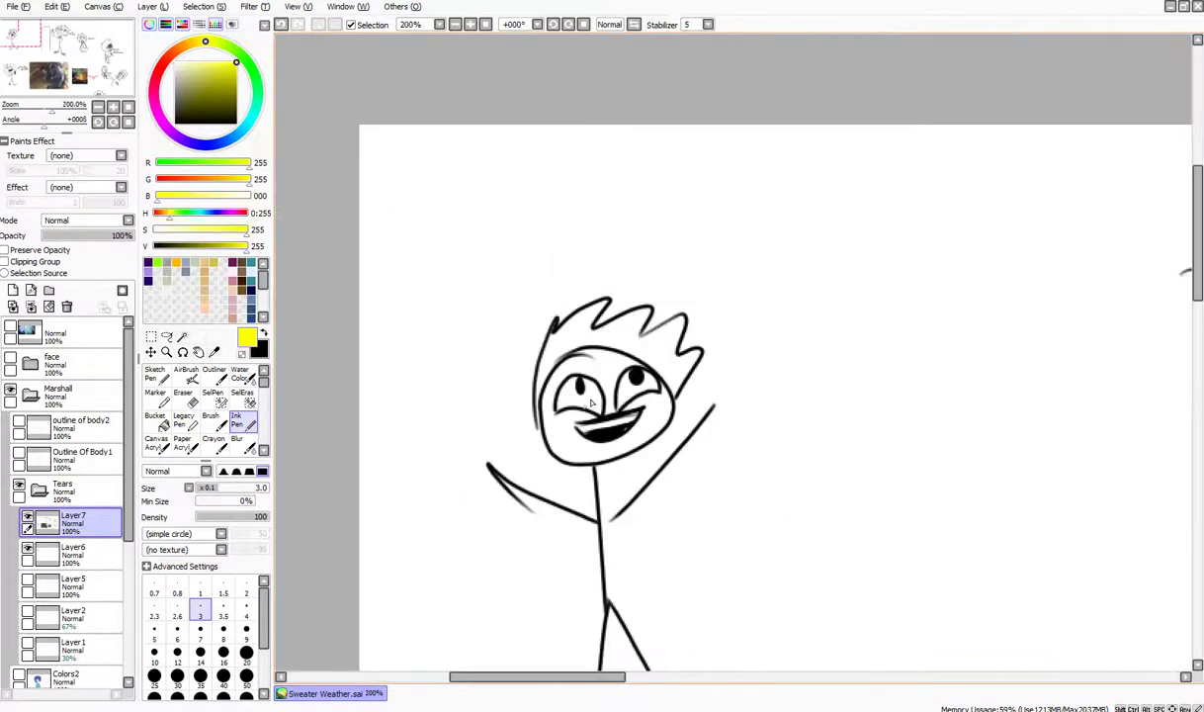
scroll(590, 398, up, 3)
scroll(577, 365, down, 3)
scroll(701, 580, up, 2)
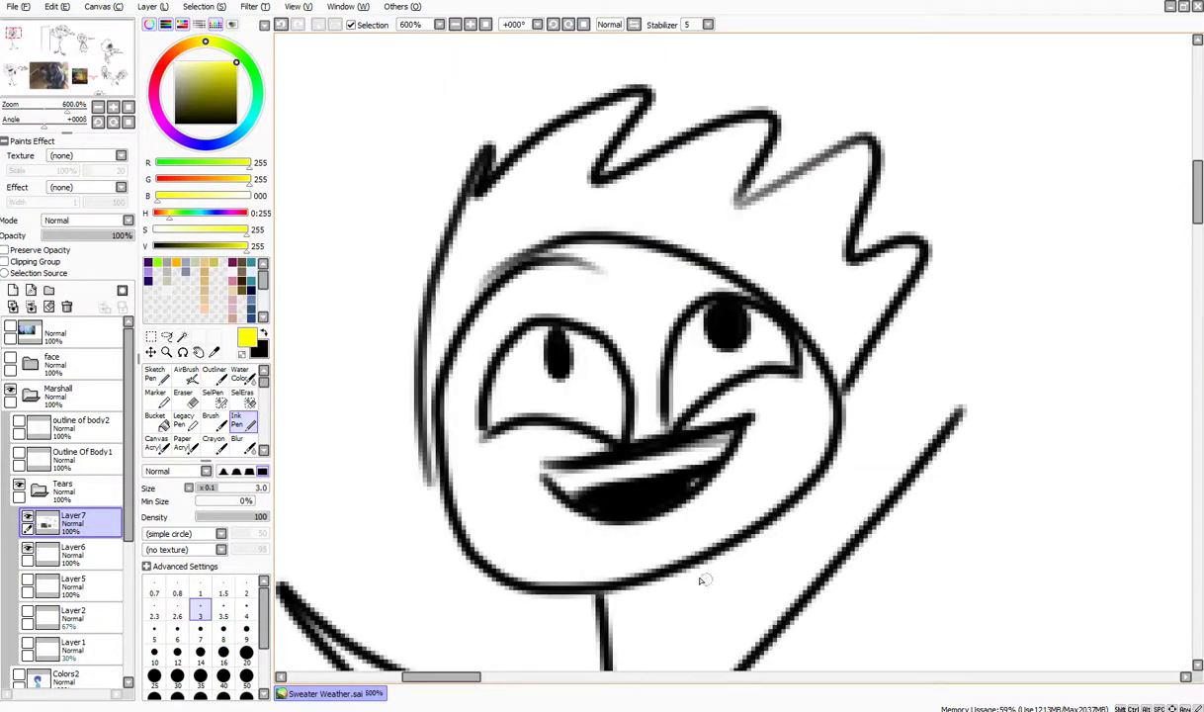
scroll(607, 480, up, 2)
scroll(608, 395, down, 4)
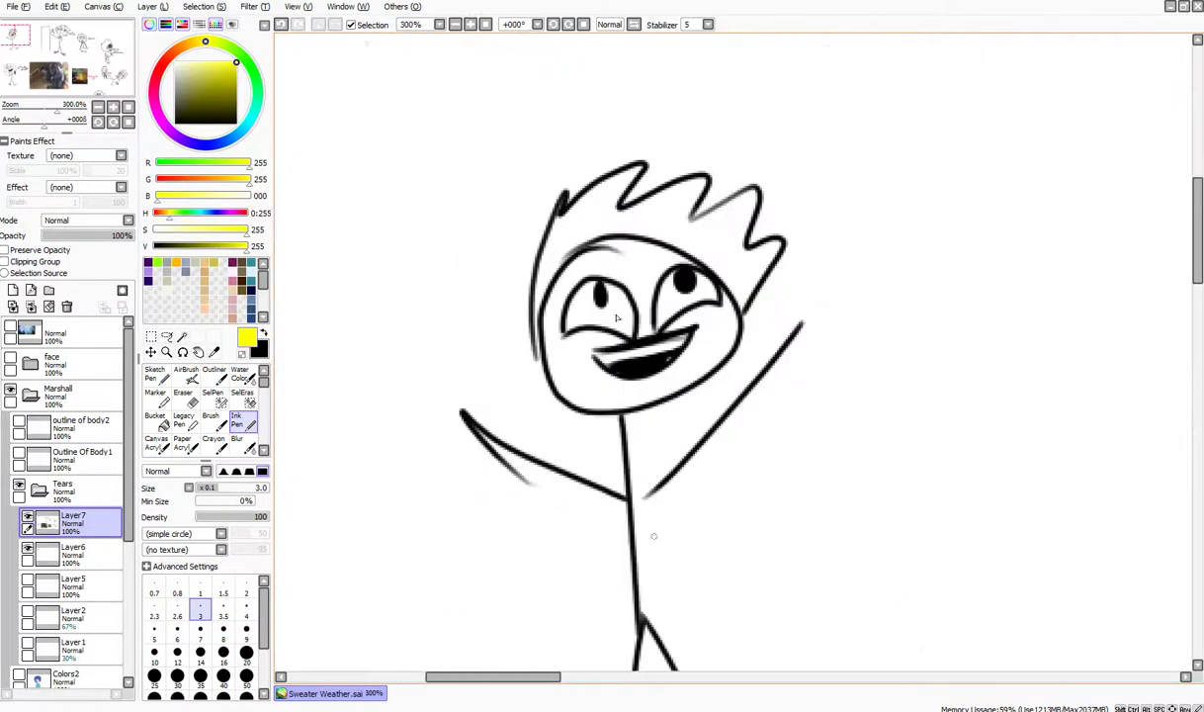
Look over the smiling figure's body and examine its legs and feet up close.
scroll(609, 280, up, 2)
scroll(583, 306, down, 2)
scroll(556, 336, up, 2)
scroll(557, 336, down, 3)
scroll(556, 341, up, 3)
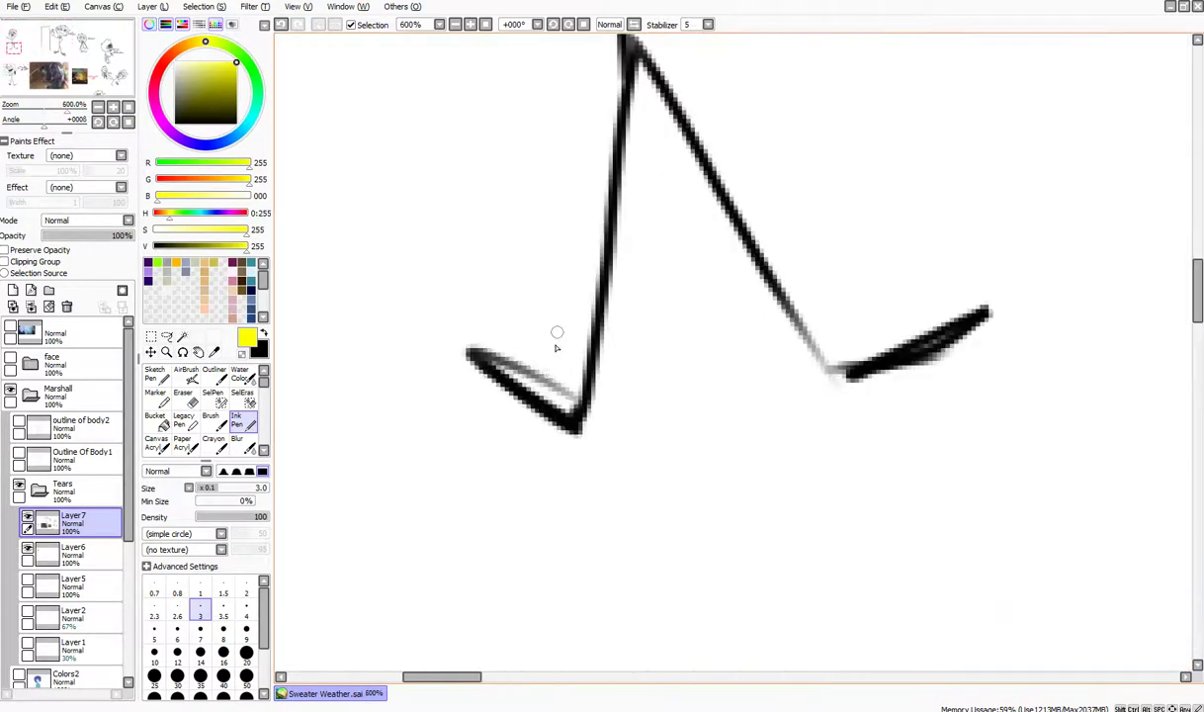
scroll(596, 424, down, 3)
Return to the smiling figure's head for a closer look at its hair, then view the surrounding doodles and pictures.
scroll(594, 295, up, 3)
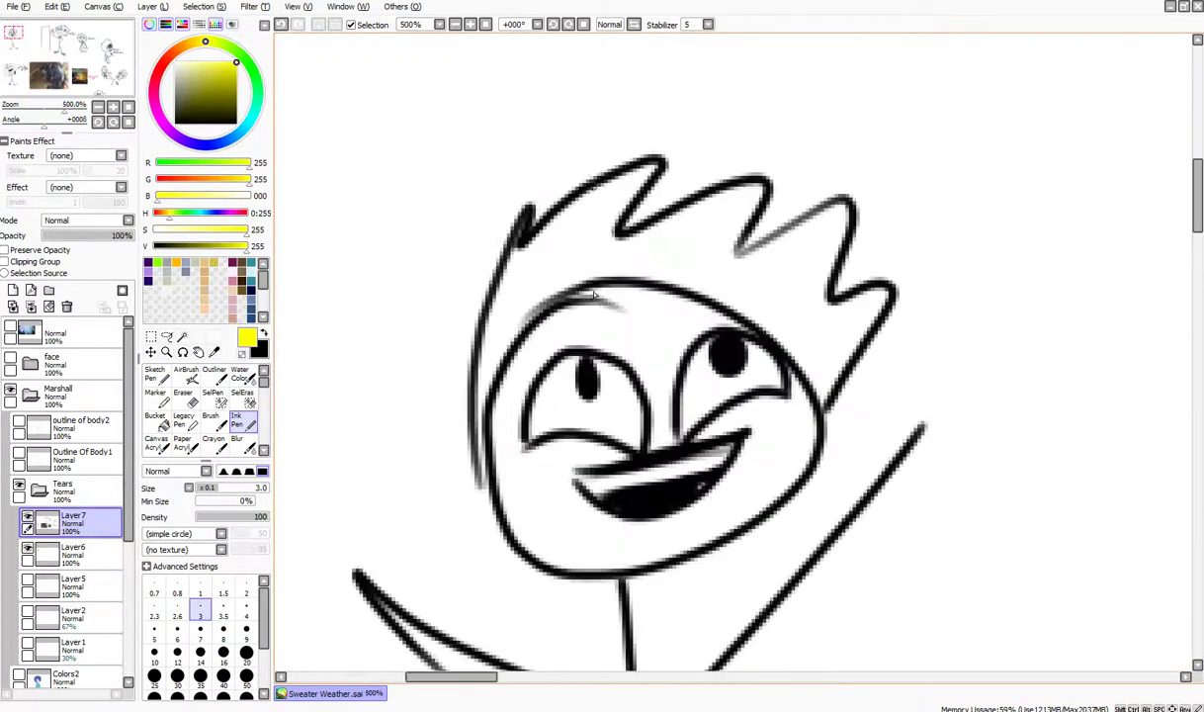
scroll(569, 268, down, 3)
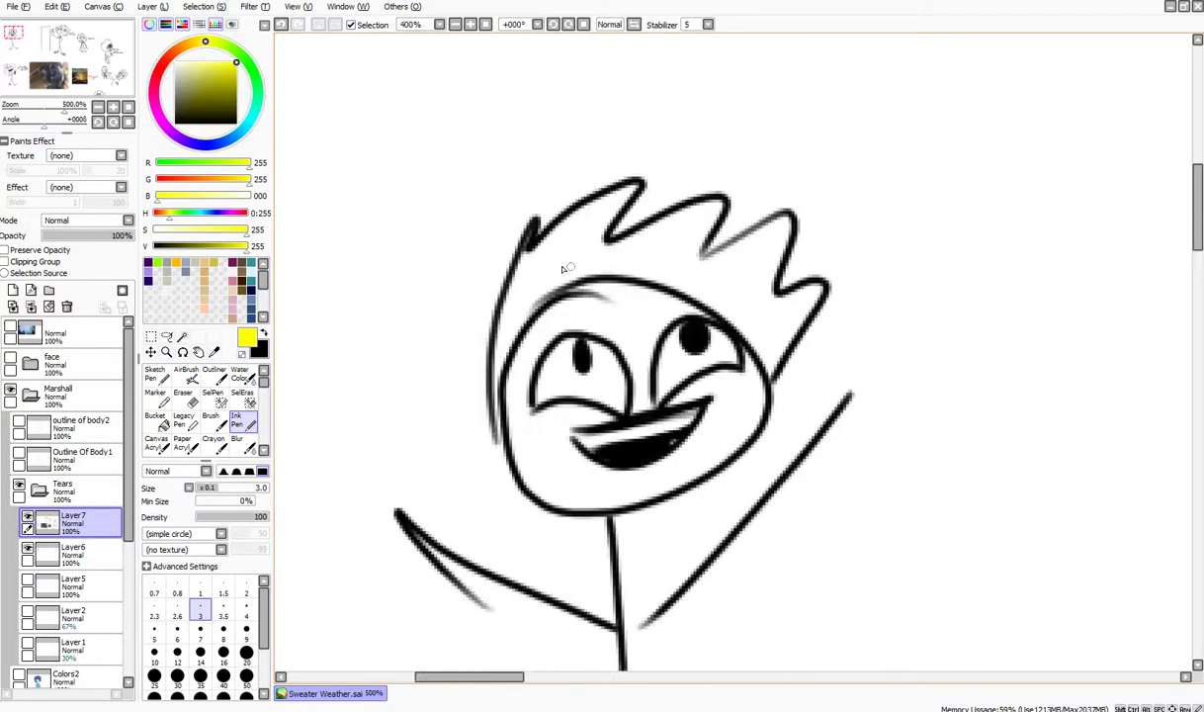
scroll(560, 268, up, 4)
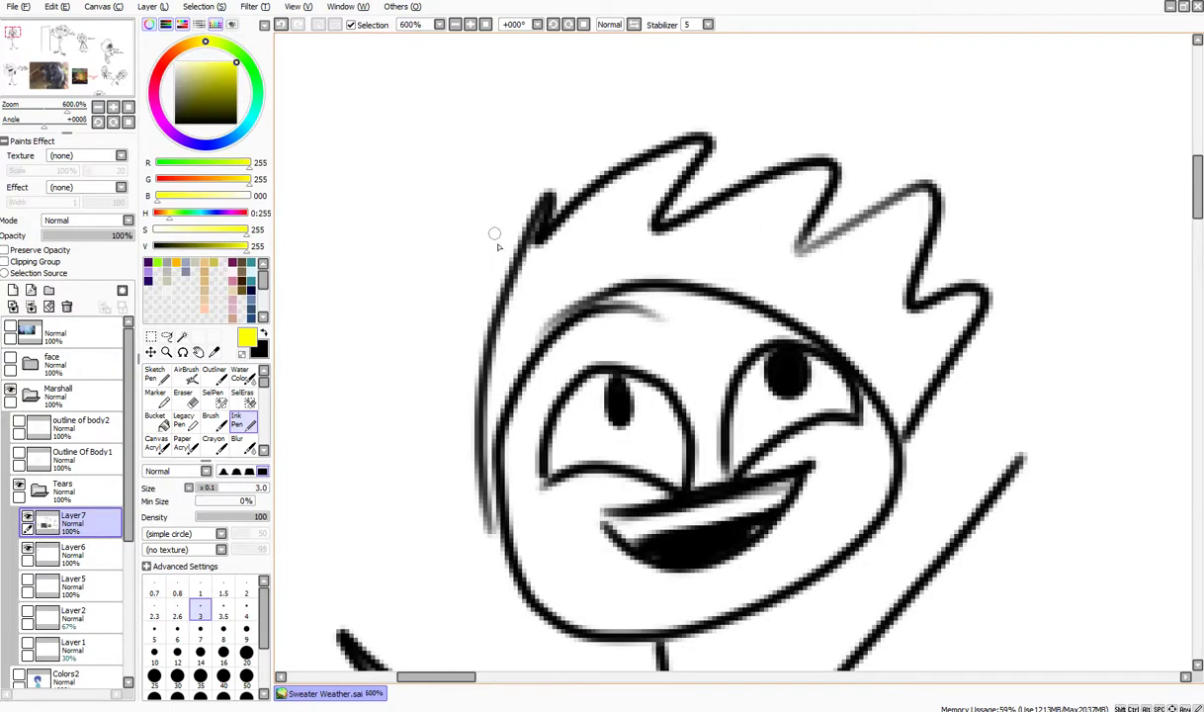
scroll(506, 195, down, 5)
scroll(434, 212, up, 1)
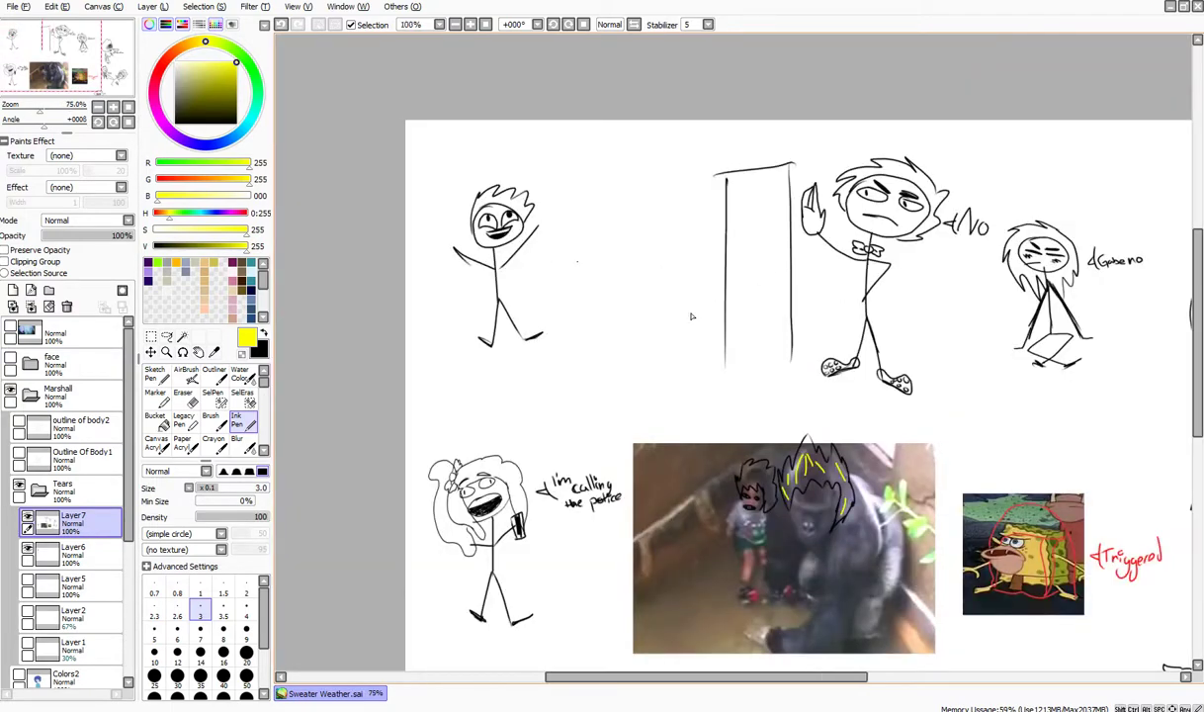
Inspect the "Wut" figure at the canvas's lower edge and the red "Triggered" caption beside the SpongeBob picture up close.
scroll(593, 405, down, 3)
scroll(602, 414, up, 6)
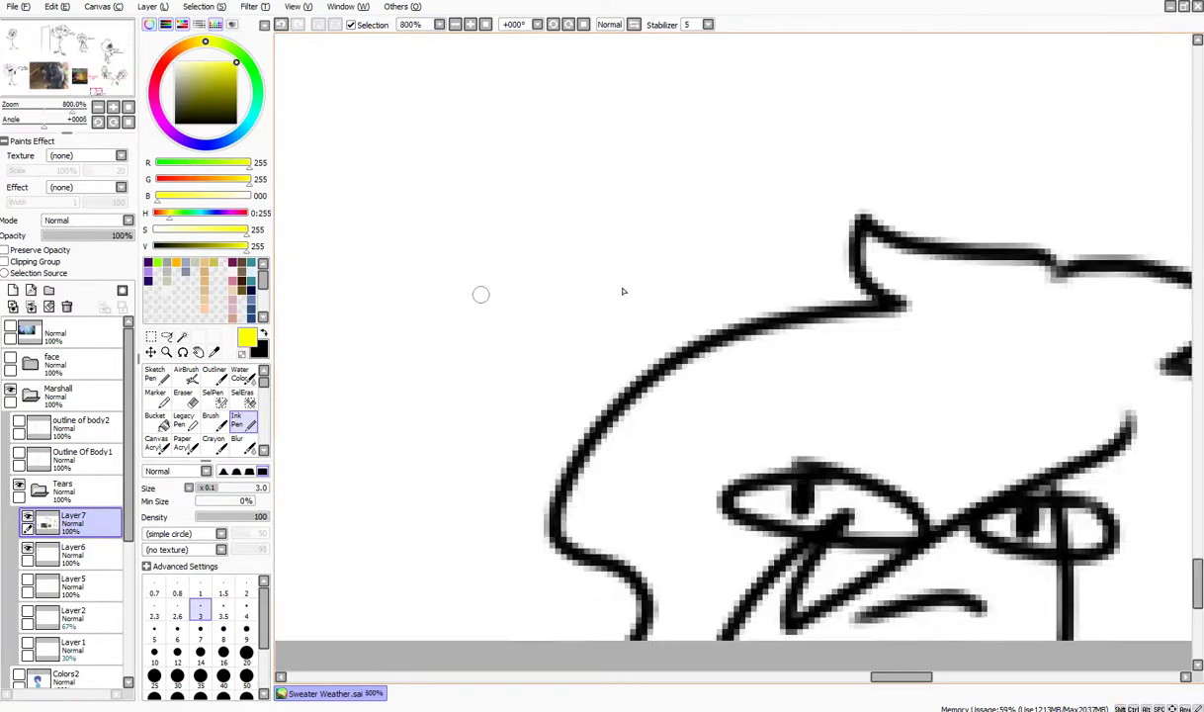
scroll(655, 317, down, 3)
scroll(655, 318, up, 4)
scroll(571, 290, down, 8)
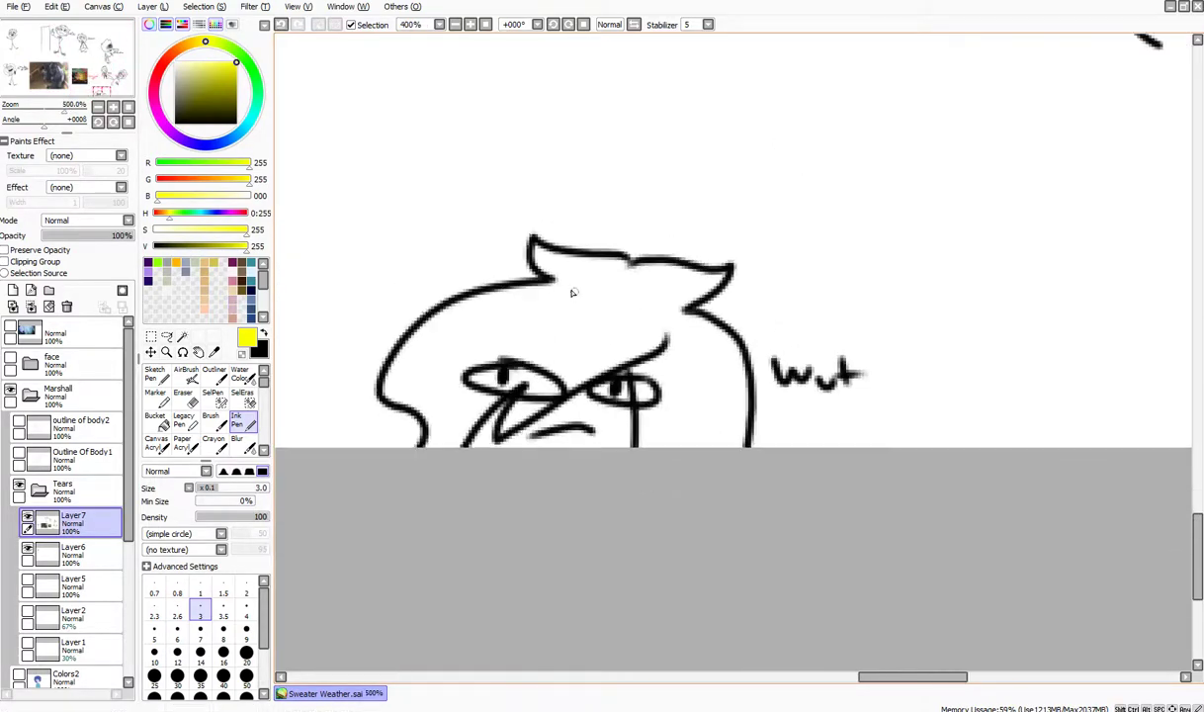
scroll(786, 210, up, 8)
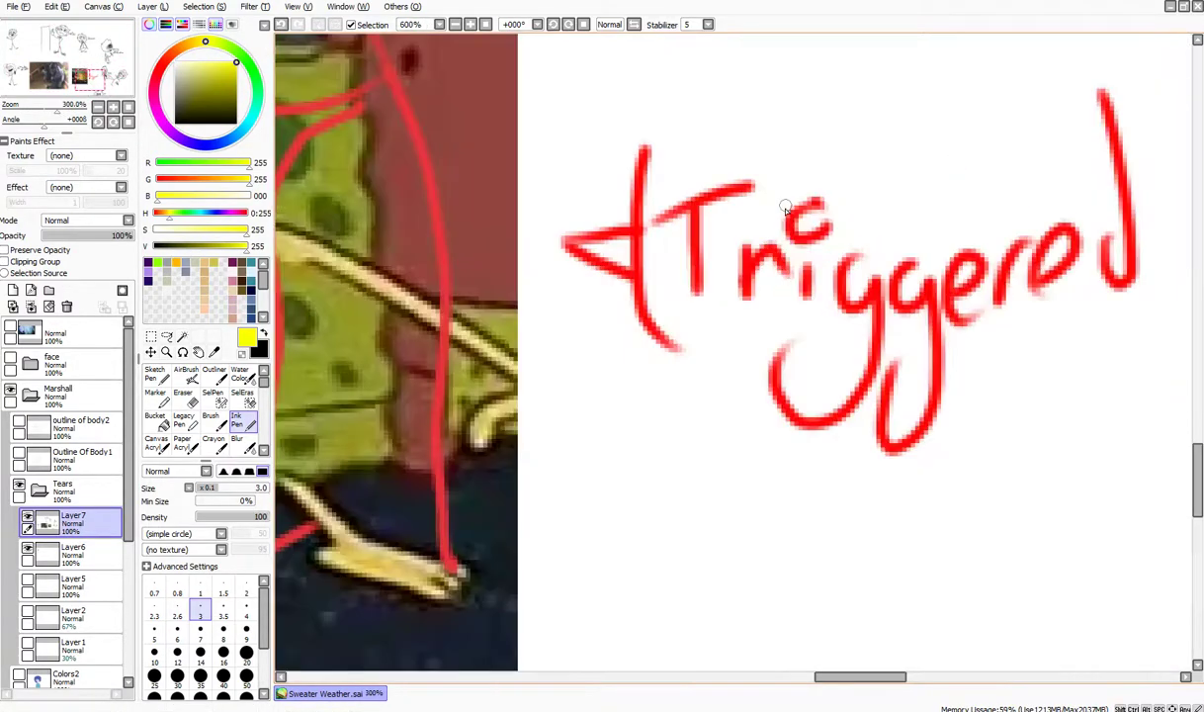